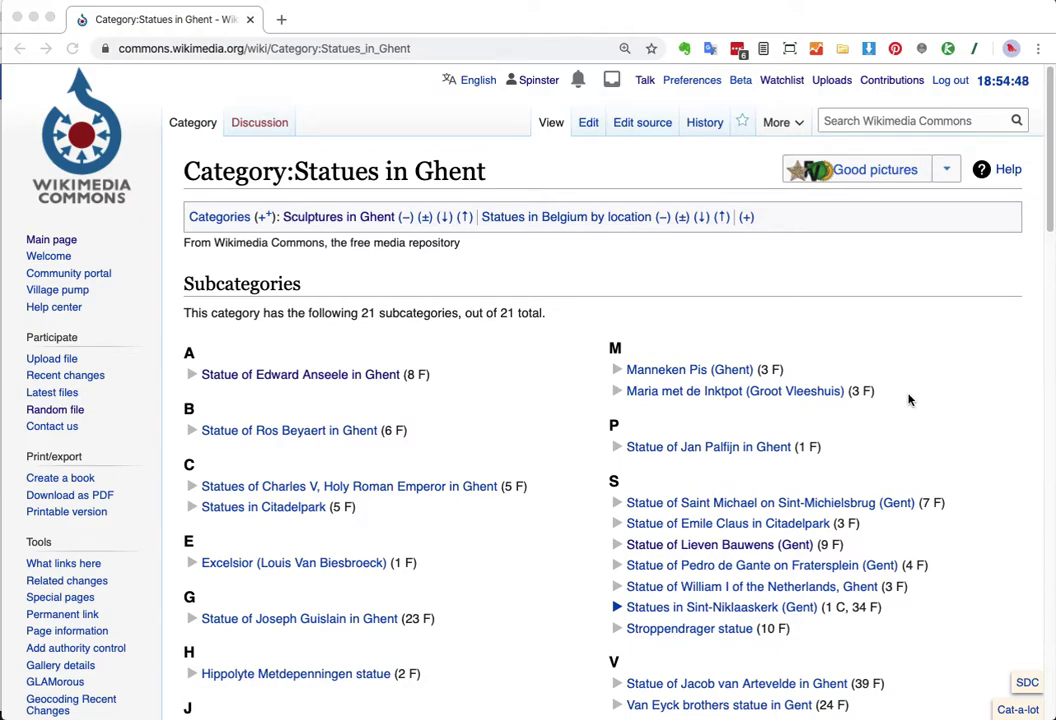
pyautogui.scroll(-5, 908, 400)
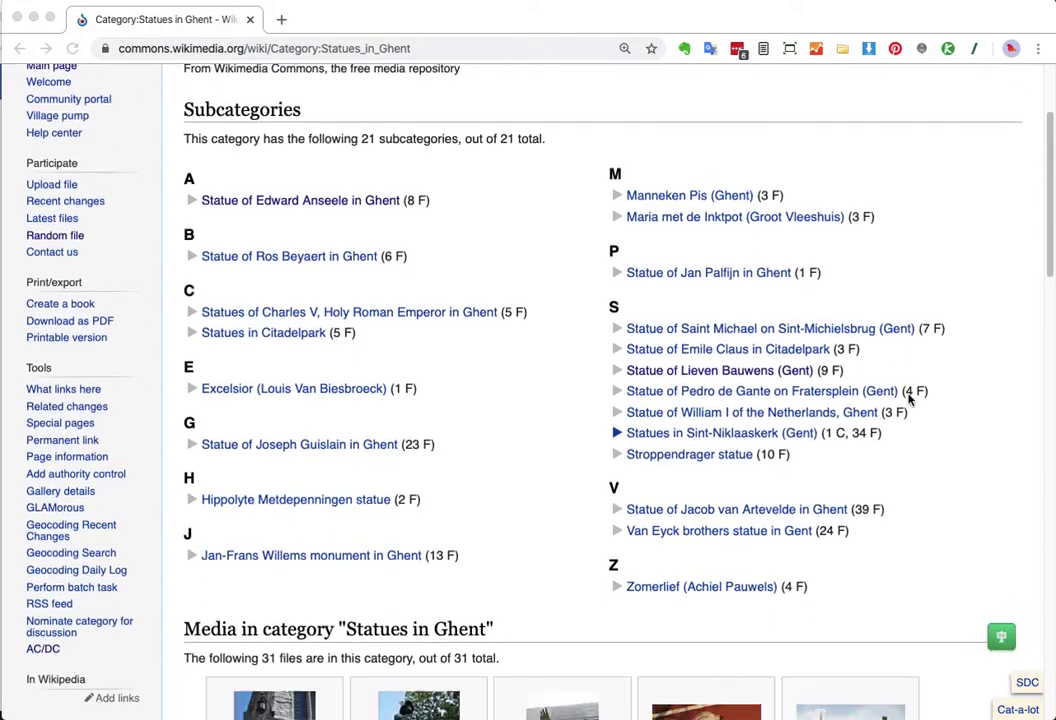
pyautogui.scroll(-3, 908, 400)
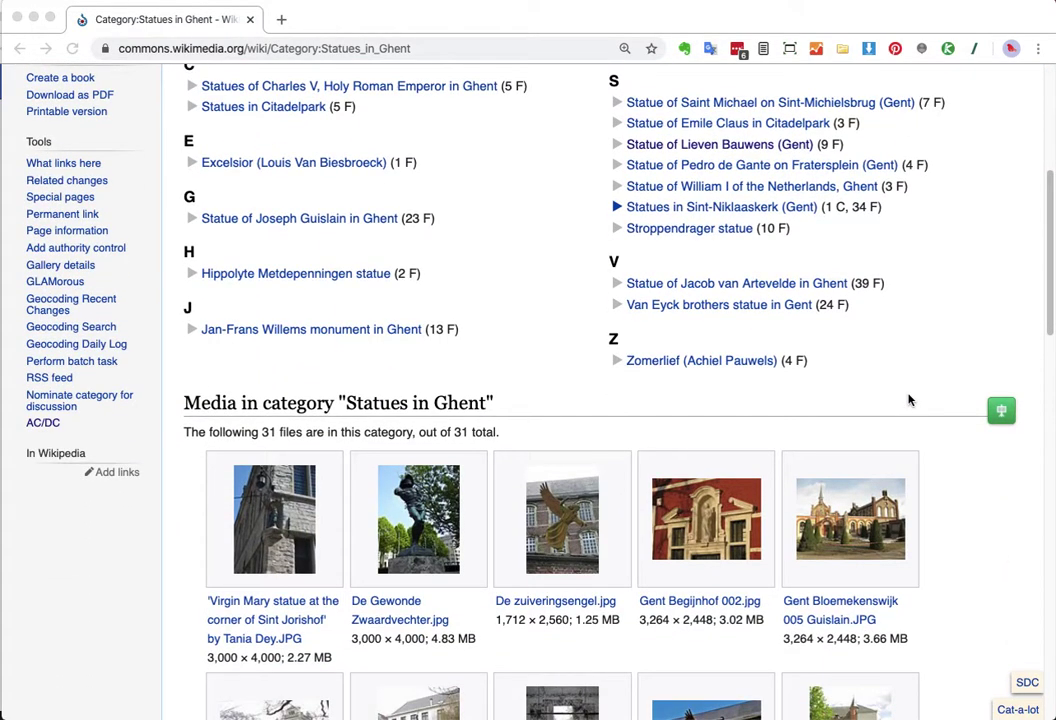
pyautogui.scroll(-8, 908, 400)
pyautogui.scroll(-3, 908, 400)
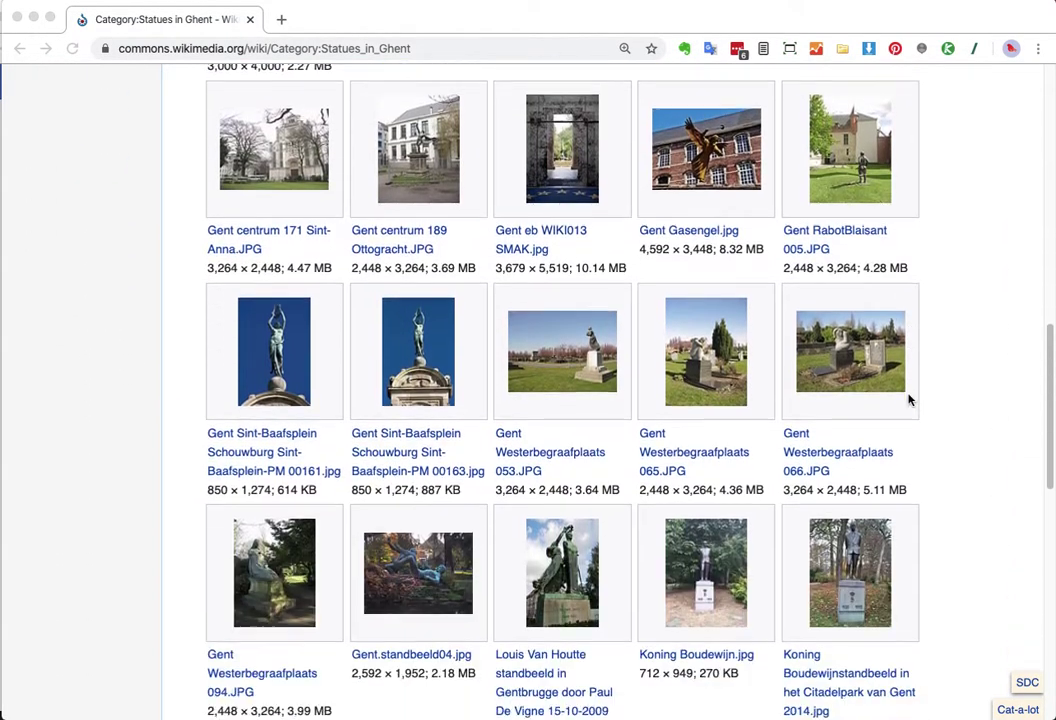
pyautogui.scroll(-2, 908, 400)
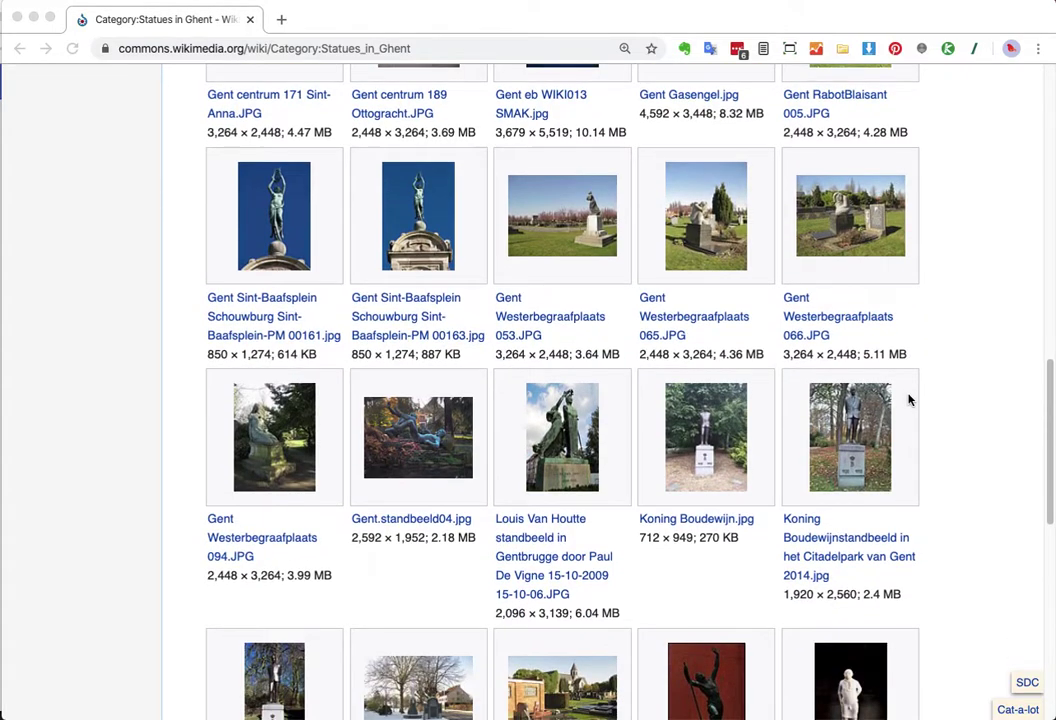
pyautogui.scroll(-8, 908, 400)
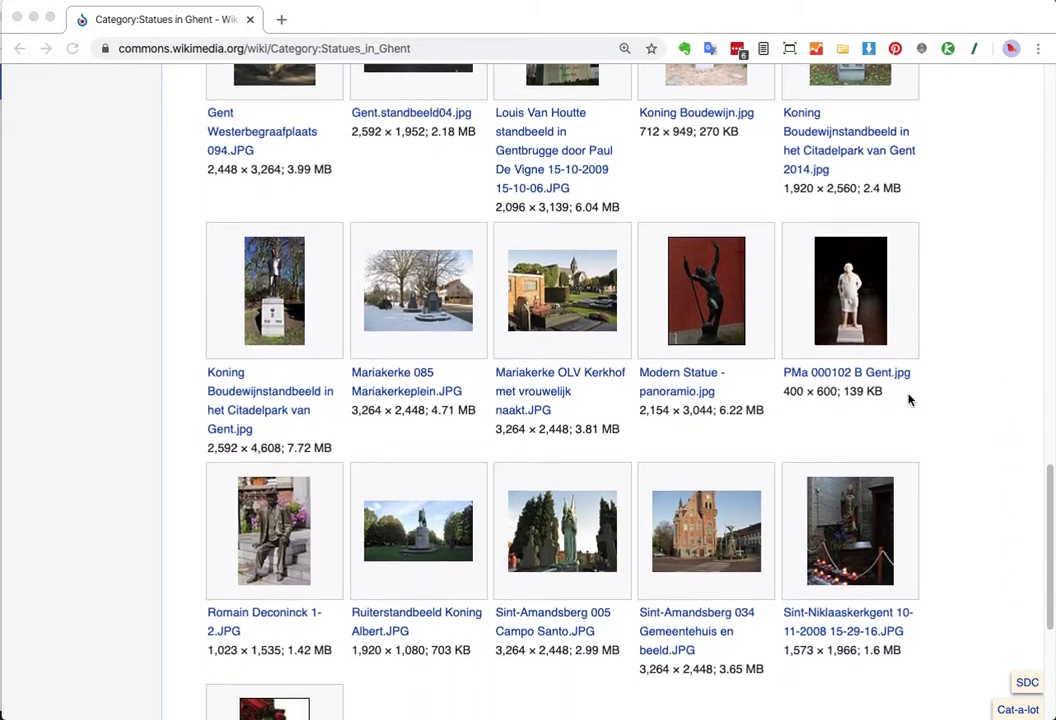
pyautogui.scroll(-4, 908, 400)
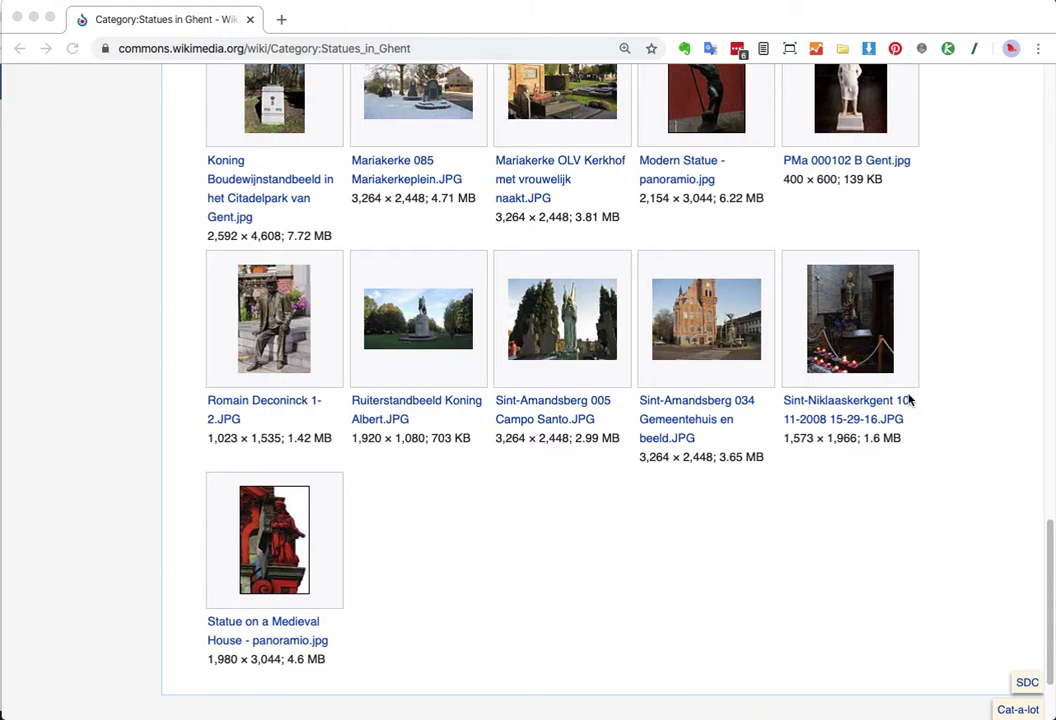
pyautogui.scroll(-1, 908, 400)
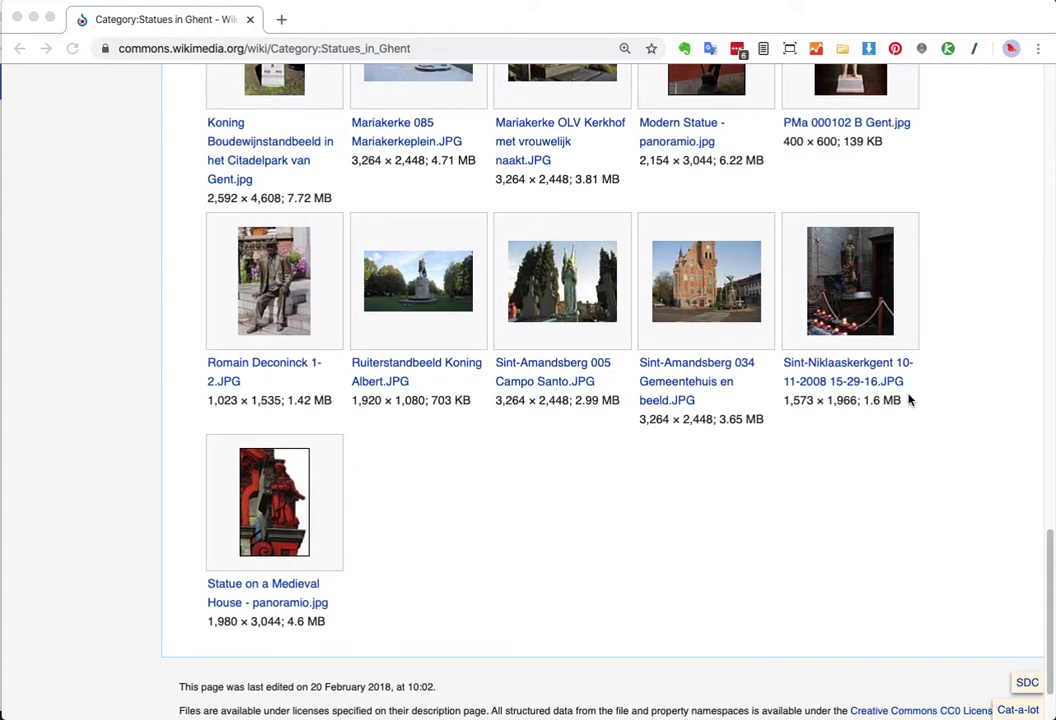
pyautogui.scroll(20, 908, 400)
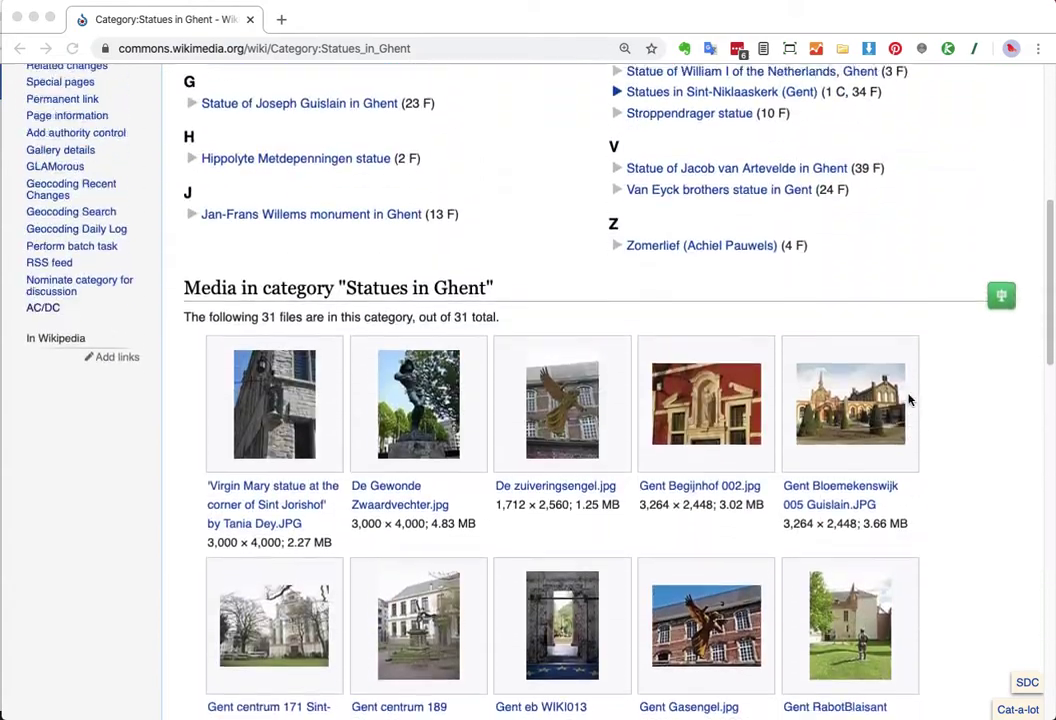
pyautogui.scroll(7, 908, 400)
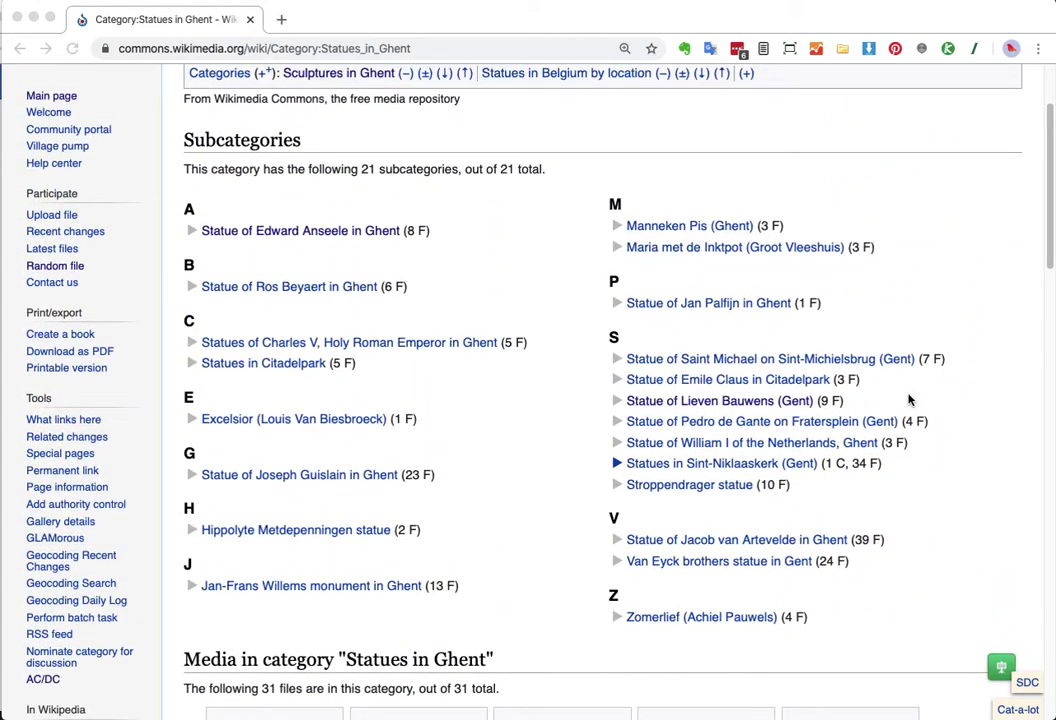
pyautogui.click(565, 417)
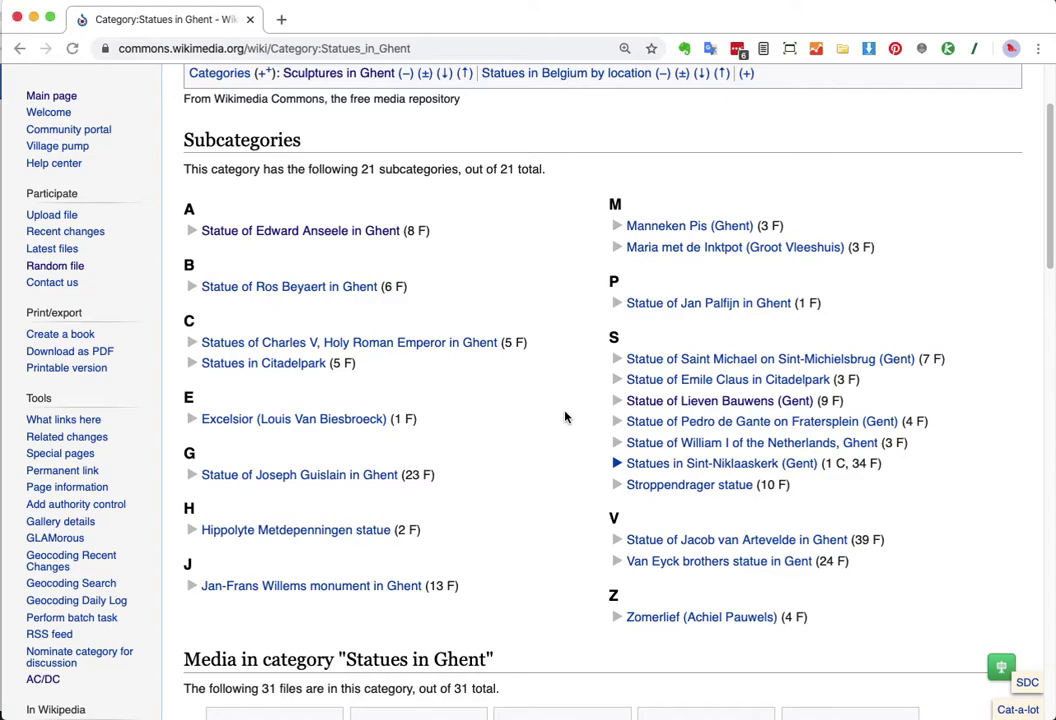
# Open the 'Statue of Lieven Bauwens (Gent)' subcategory to see its 9 files
pyautogui.click(716, 402)
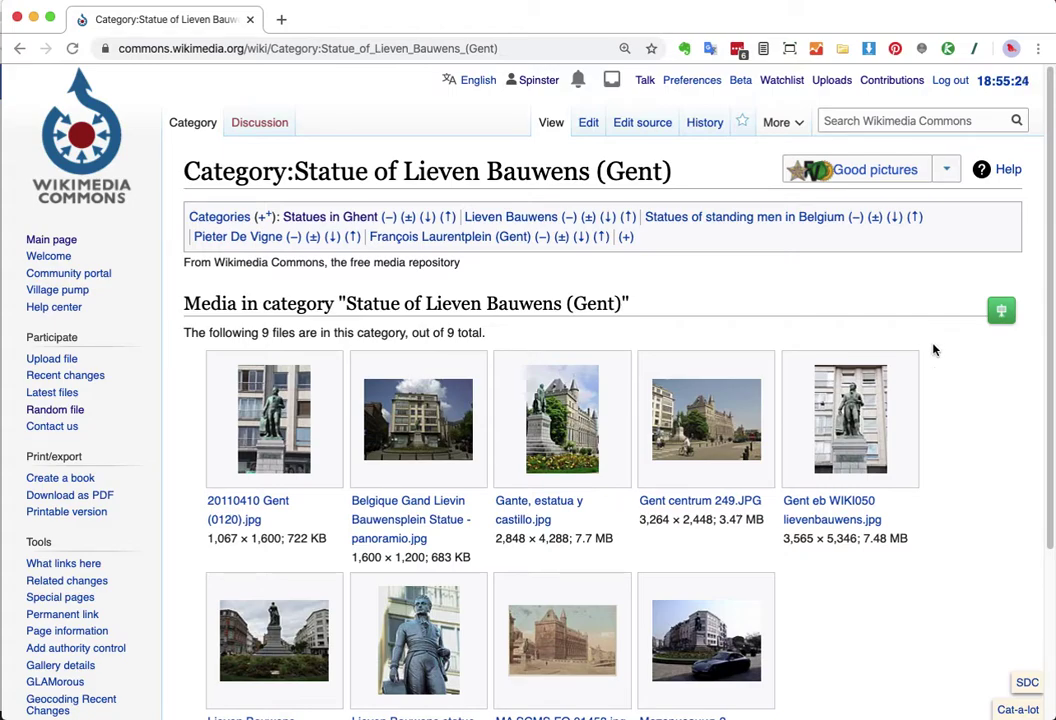
pyautogui.click(1000, 313)
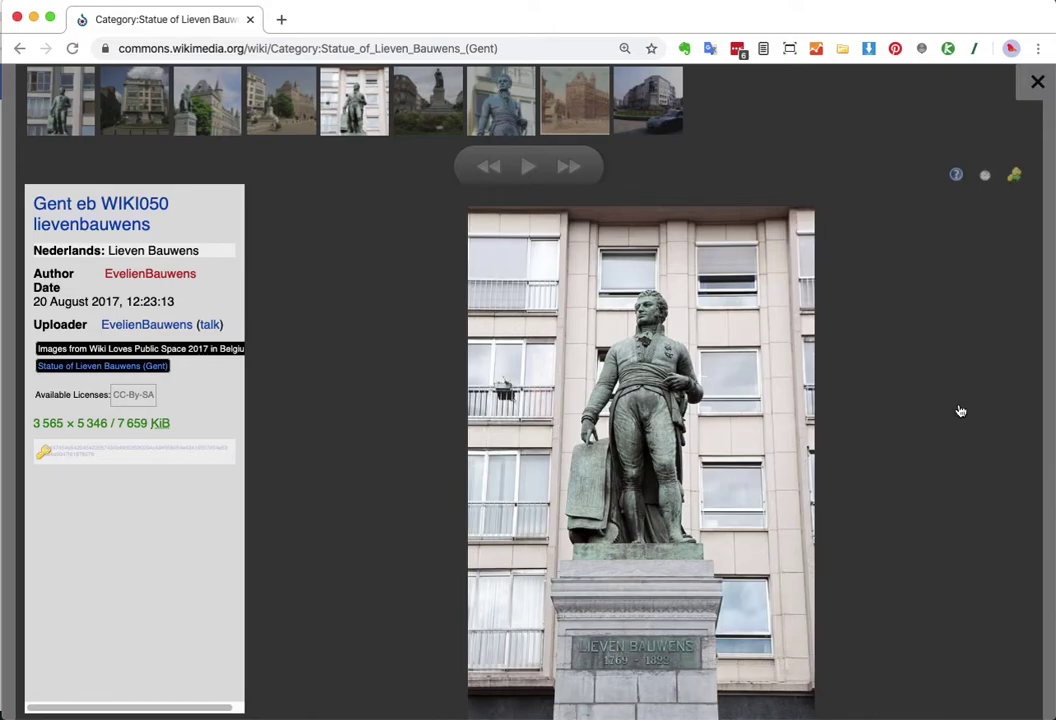
pyautogui.press('Right')
pyautogui.press('Right')
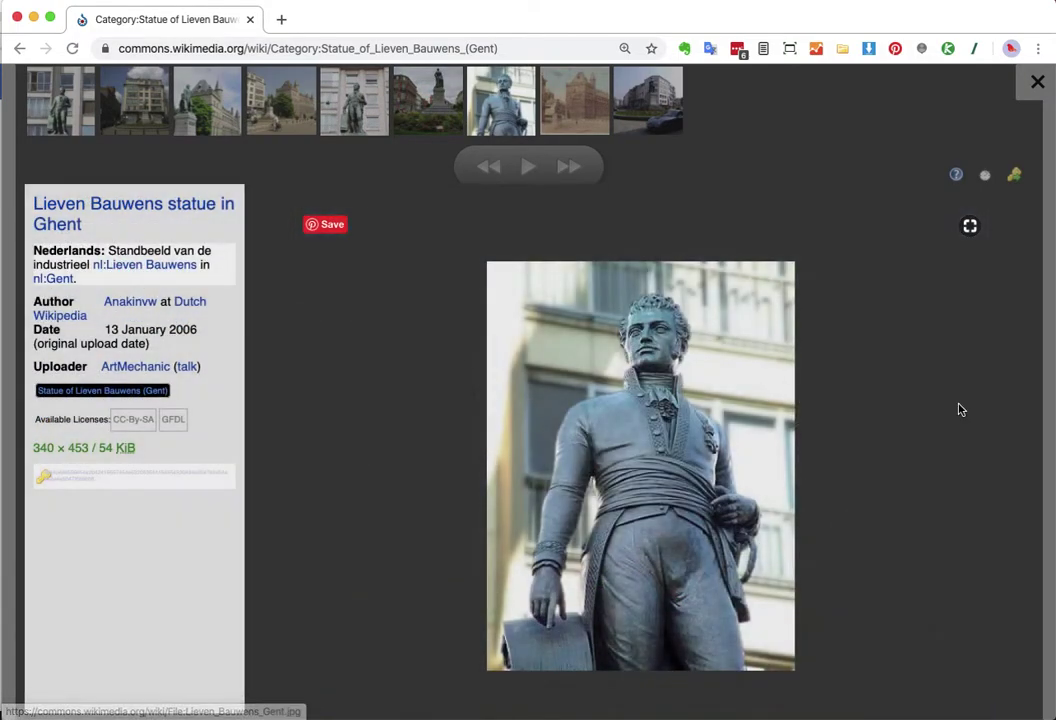
pyautogui.press('Right')
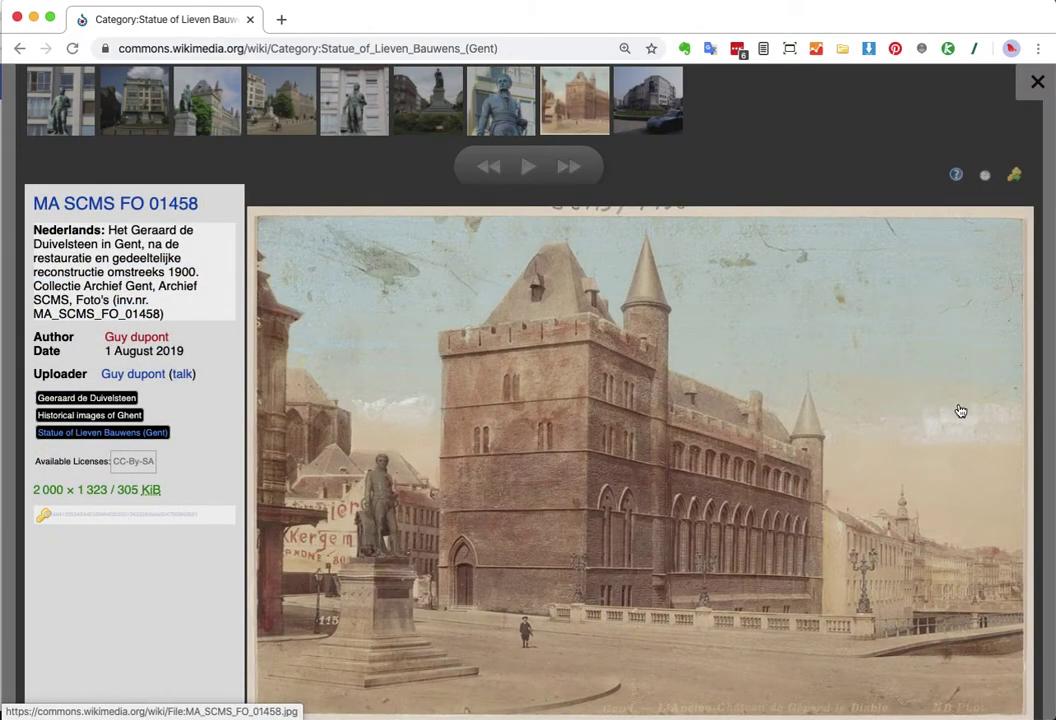
pyautogui.press('Right')
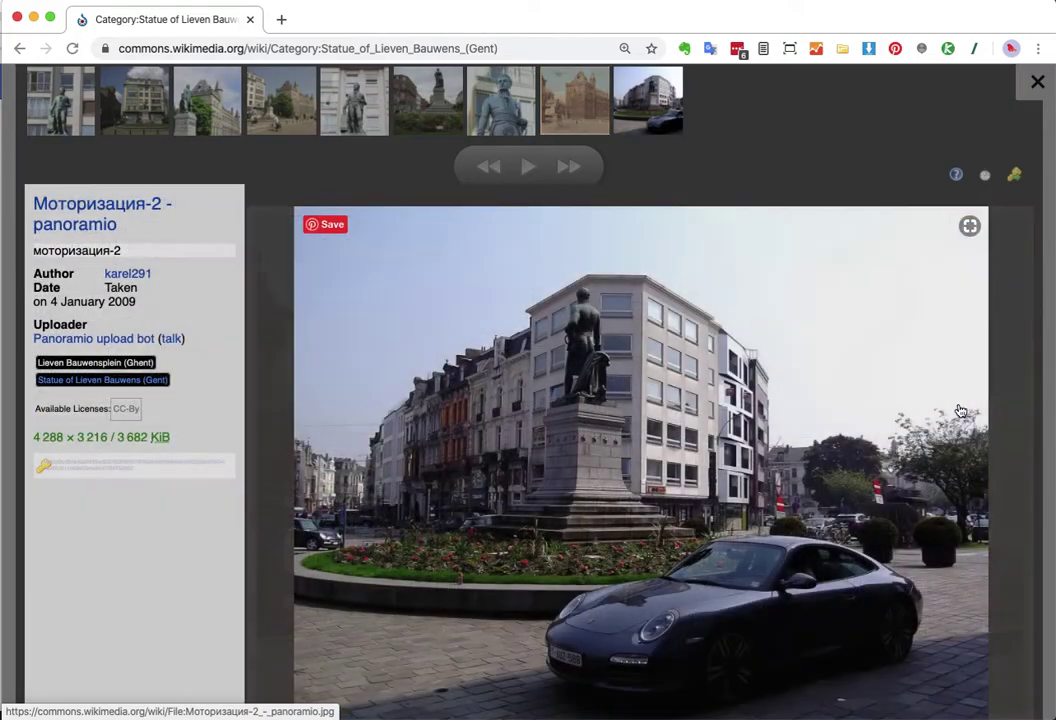
pyautogui.press('Right')
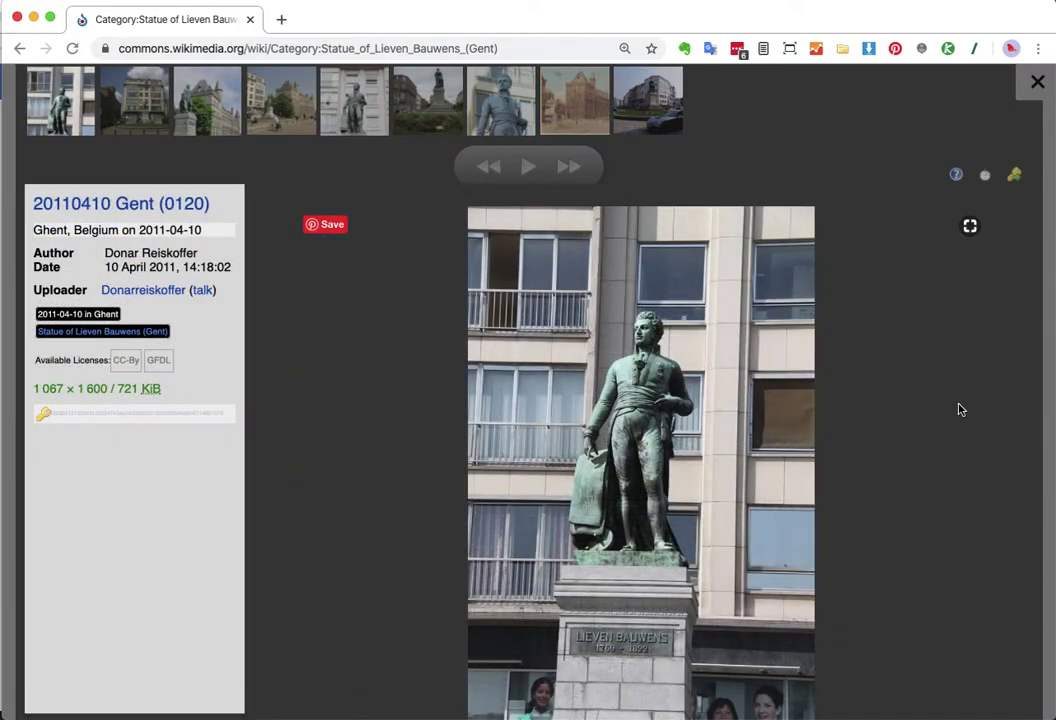
pyautogui.press('Escape')
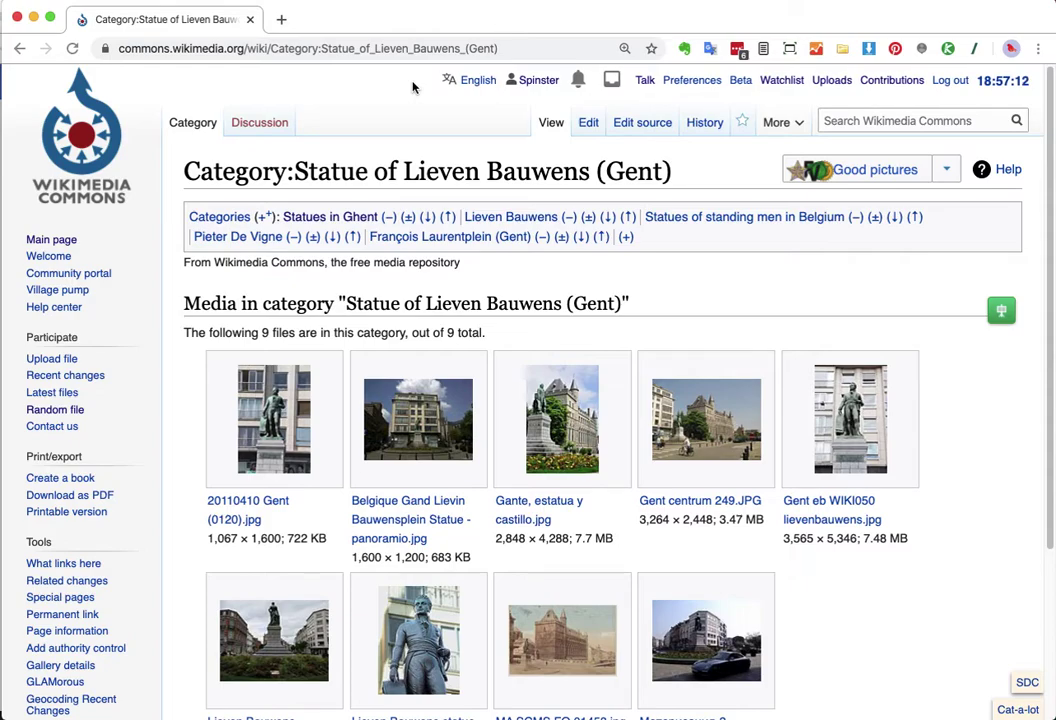
# In a new Chrome tab, search Wikidata for 'lieven bauwens'
pyautogui.click(283, 22)
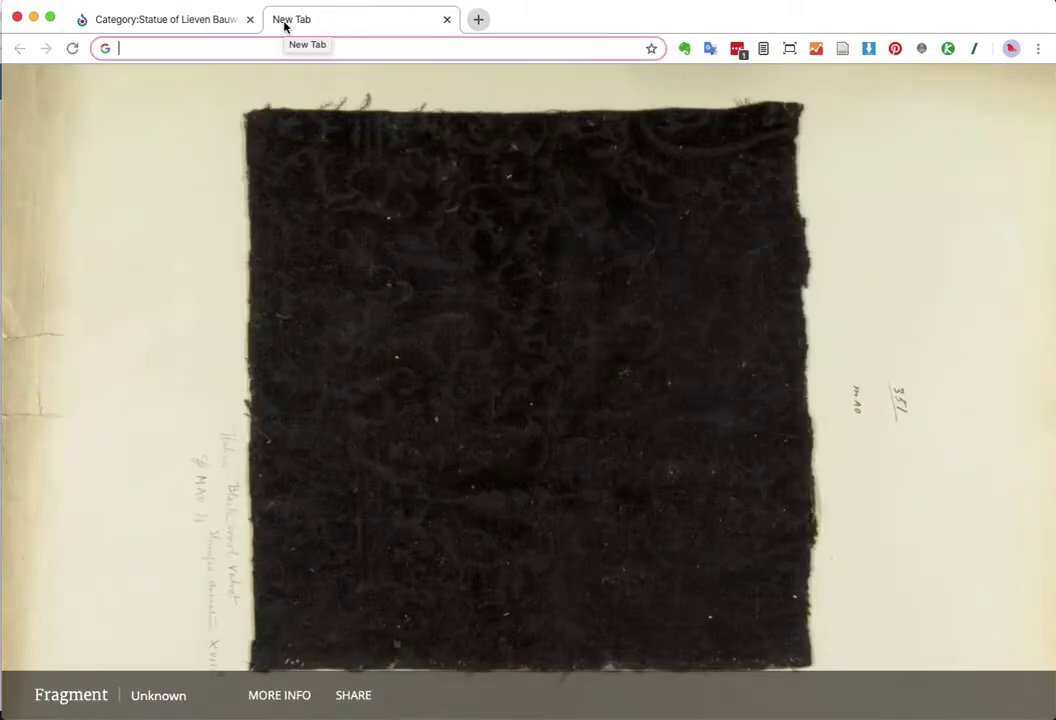
pyautogui.write('w')
pyautogui.press('Tab')
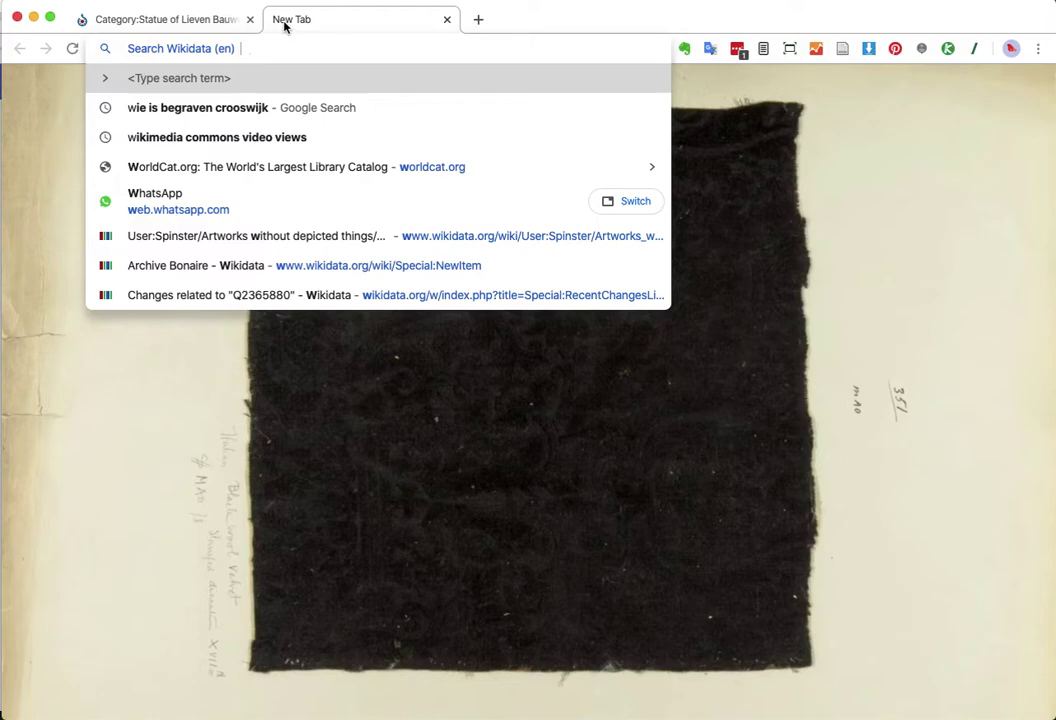
pyautogui.write('lieven ')
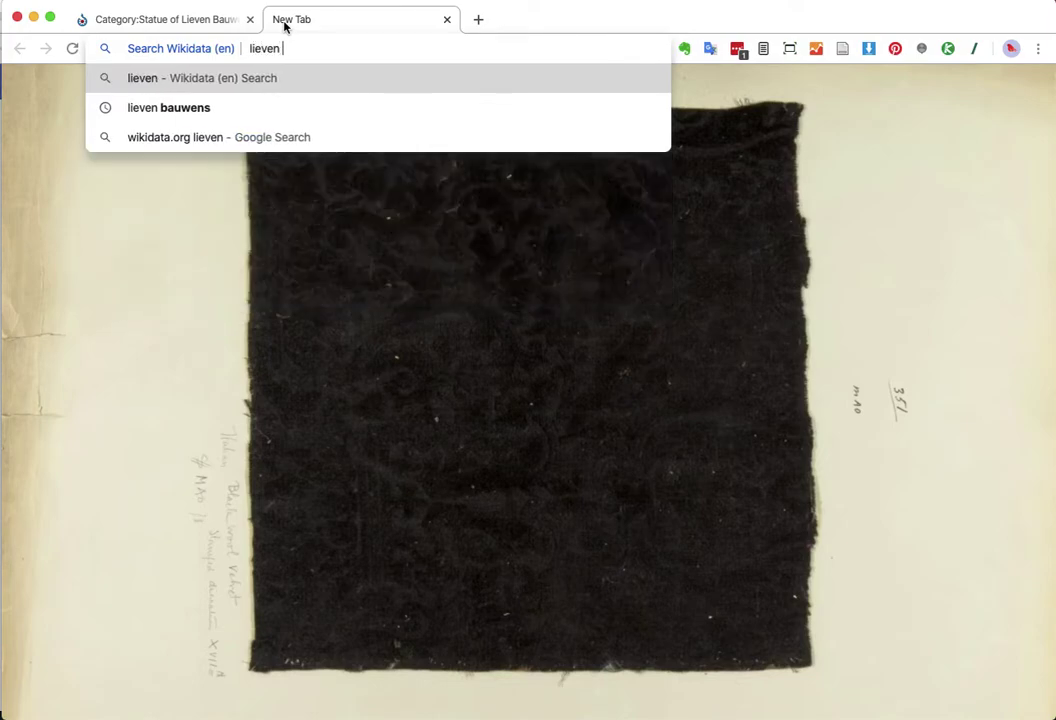
pyautogui.write('bauwens')
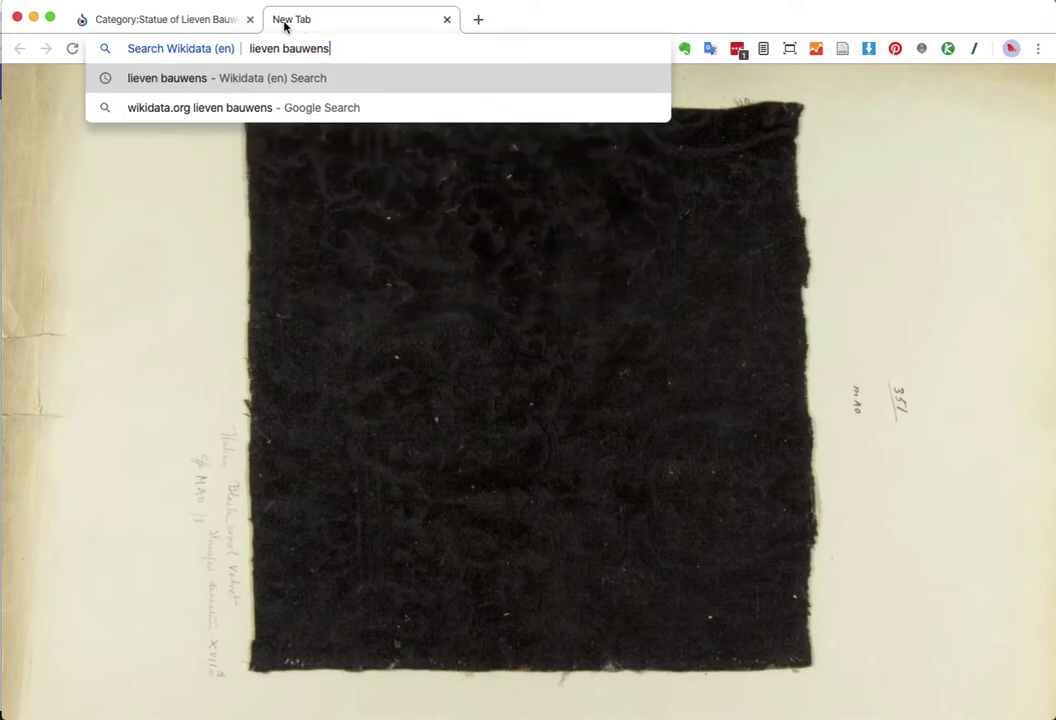
pyautogui.press('Return')
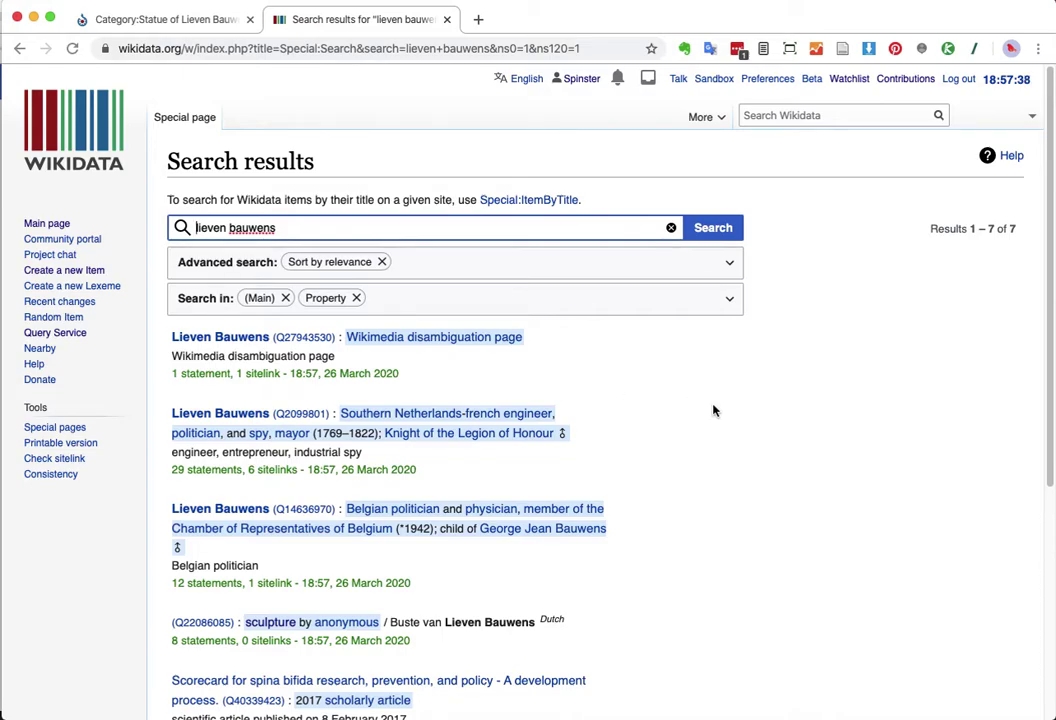
# Scroll the 'lieven bauwens' results down to the Buste van Lieven Bauwens sculpture, Q22086085
pyautogui.scroll(-1, 714, 410)
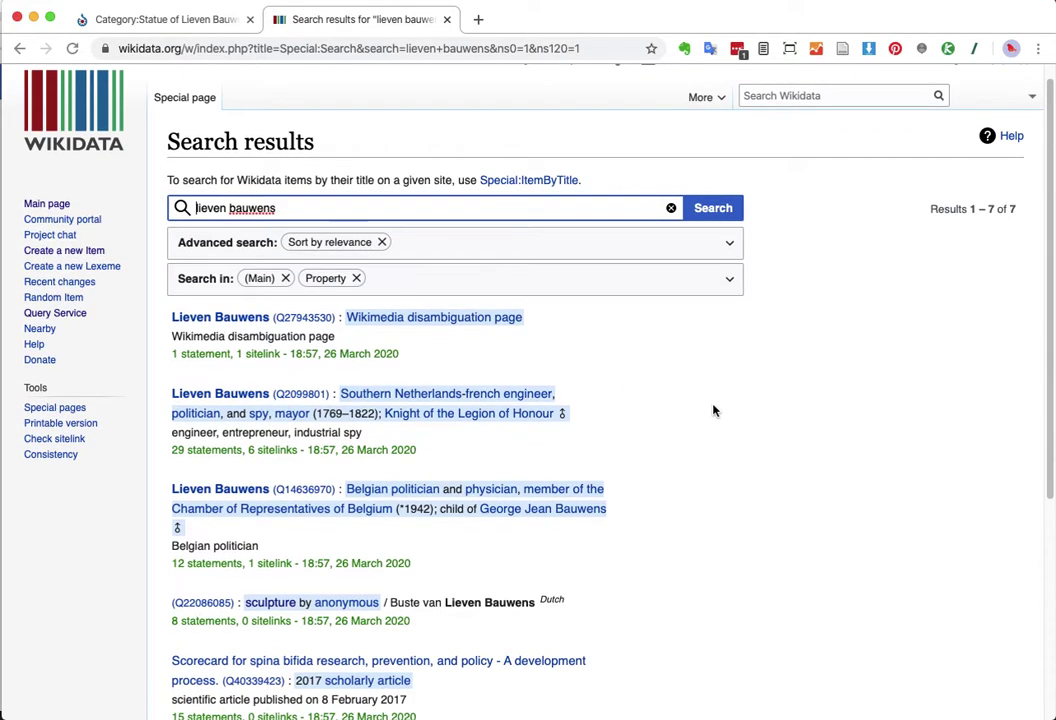
pyautogui.scroll(-1, 714, 410)
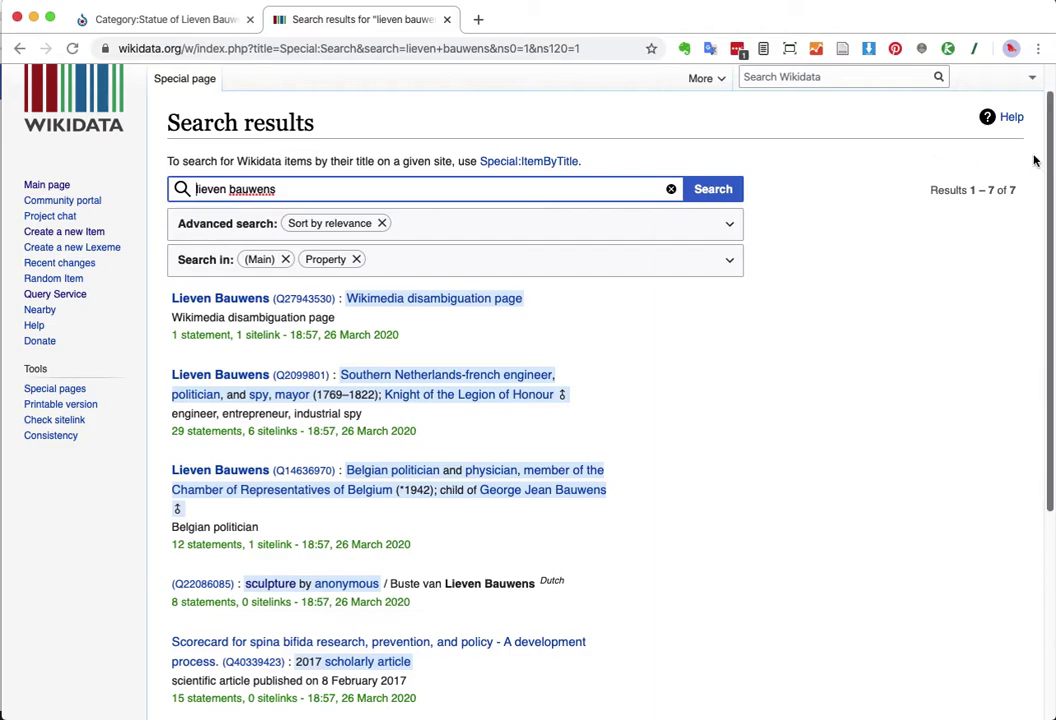
pyautogui.click(991, 204)
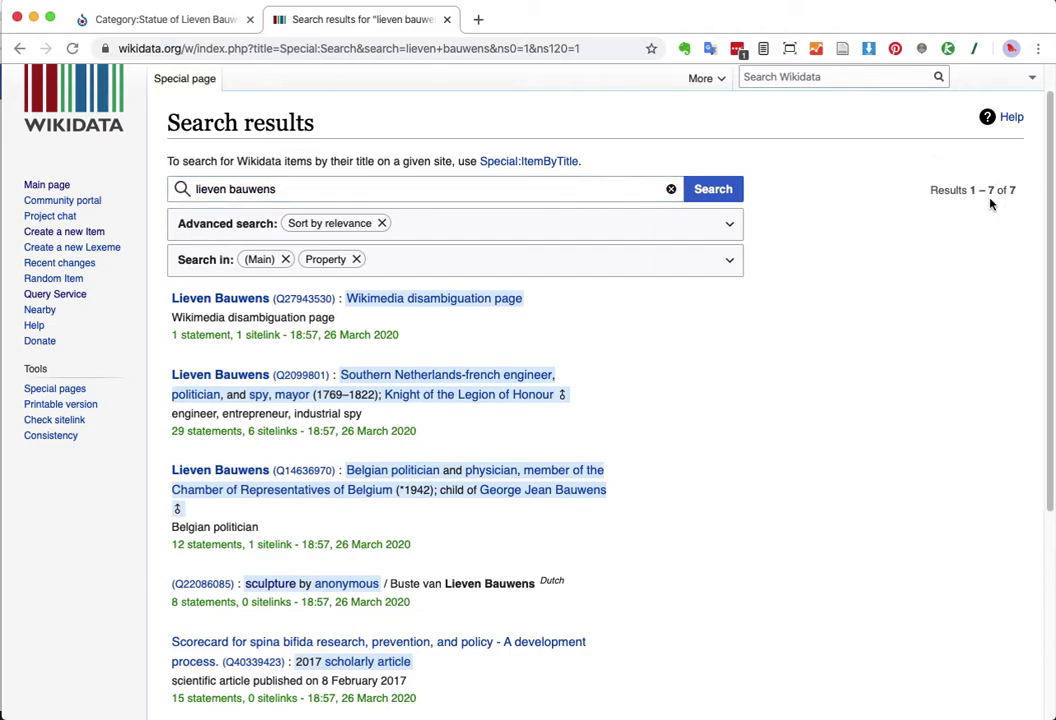
pyautogui.scroll(-1, 596, 403)
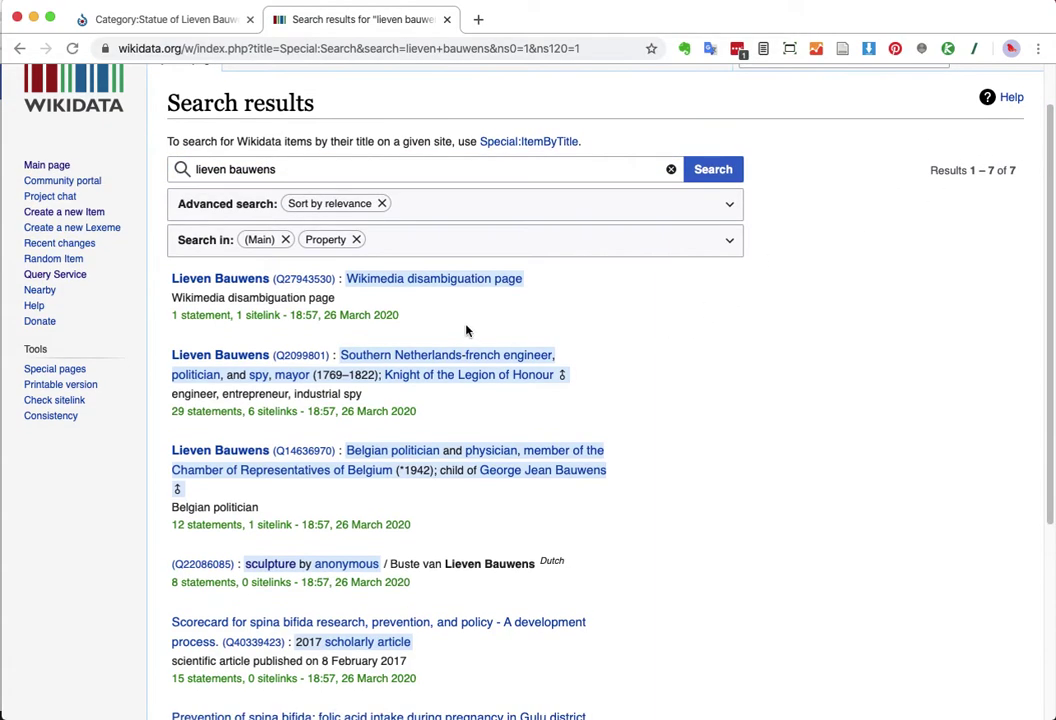
pyautogui.scroll(-5, 656, 322)
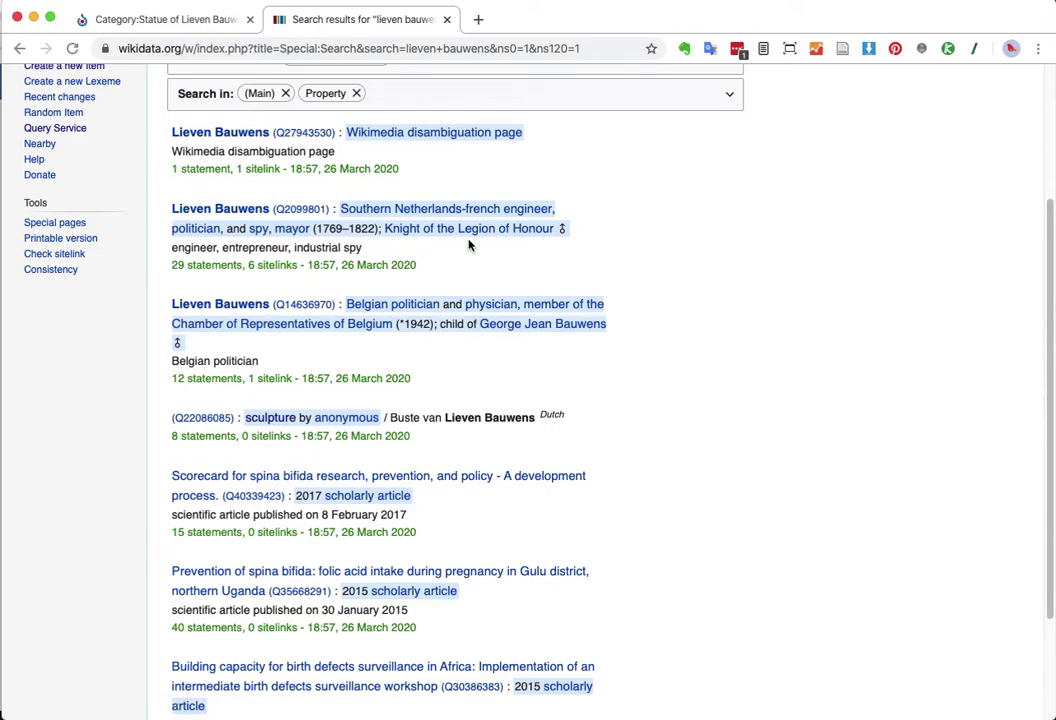
pyautogui.scroll(-1, 469, 245)
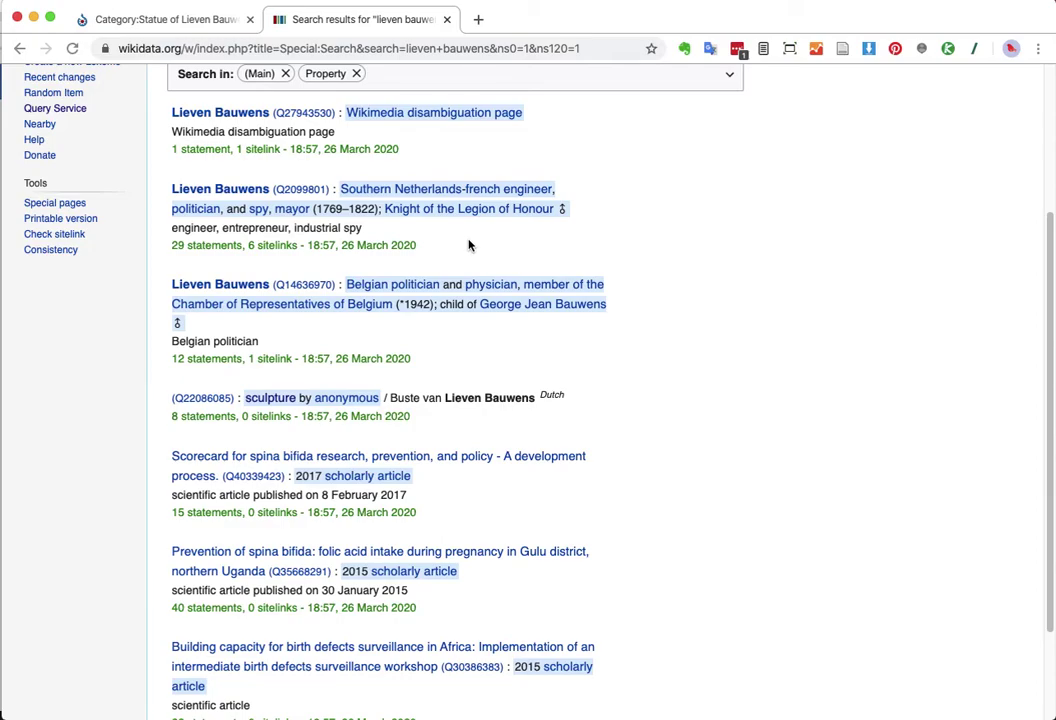
pyautogui.scroll(-1, 583, 228)
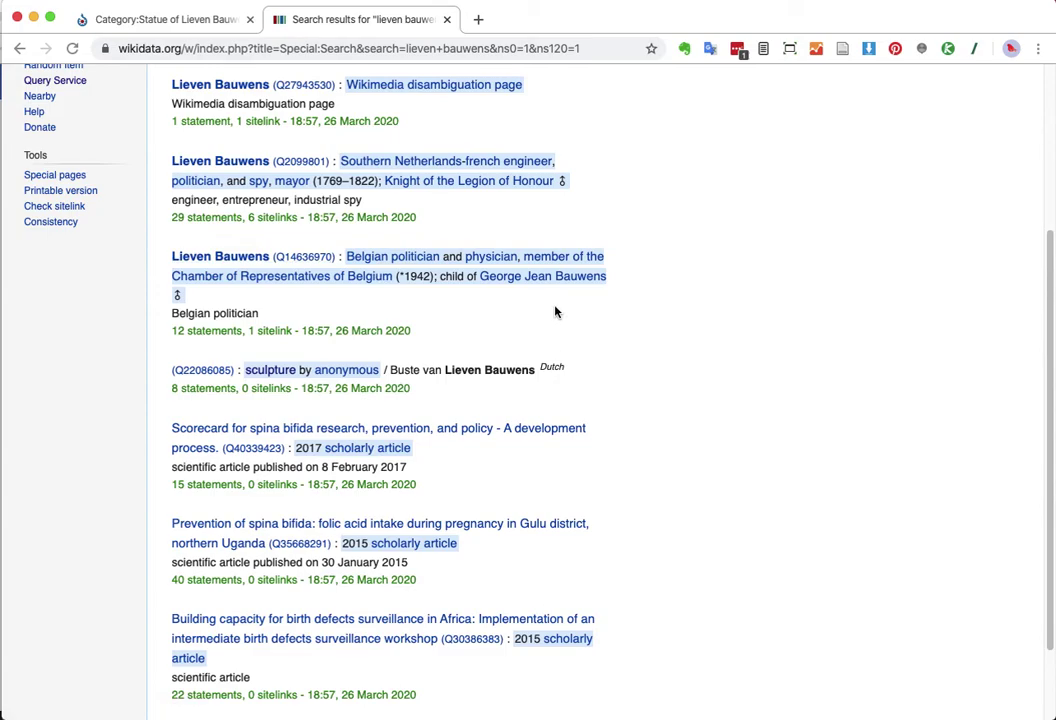
pyautogui.scroll(-1, 556, 312)
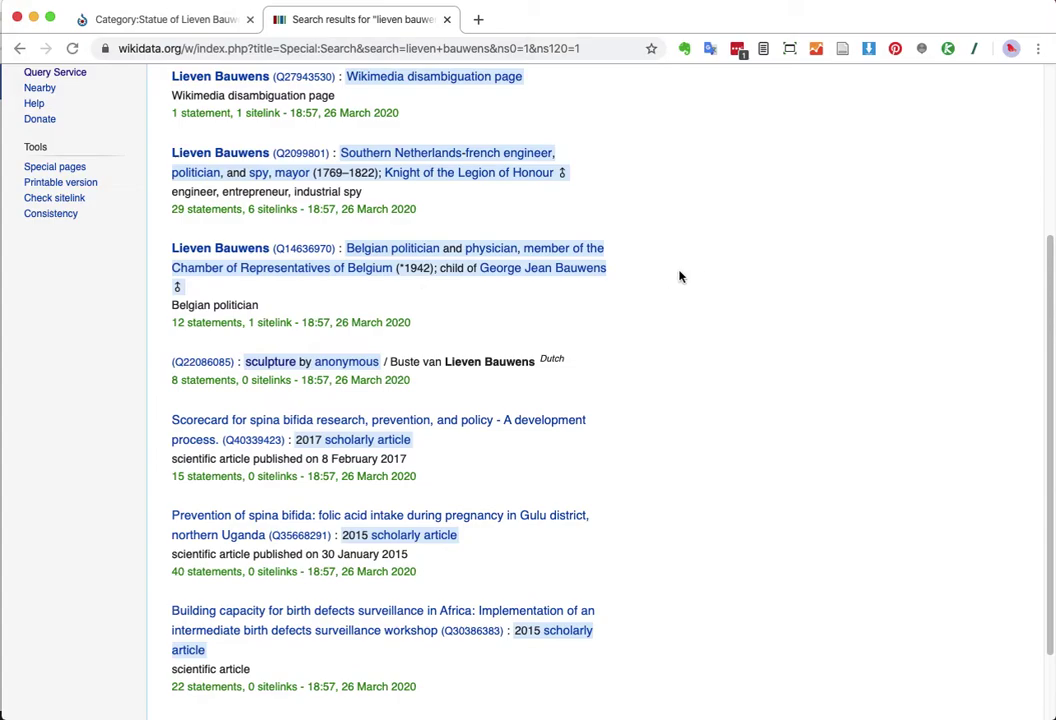
pyautogui.scroll(-3, 679, 277)
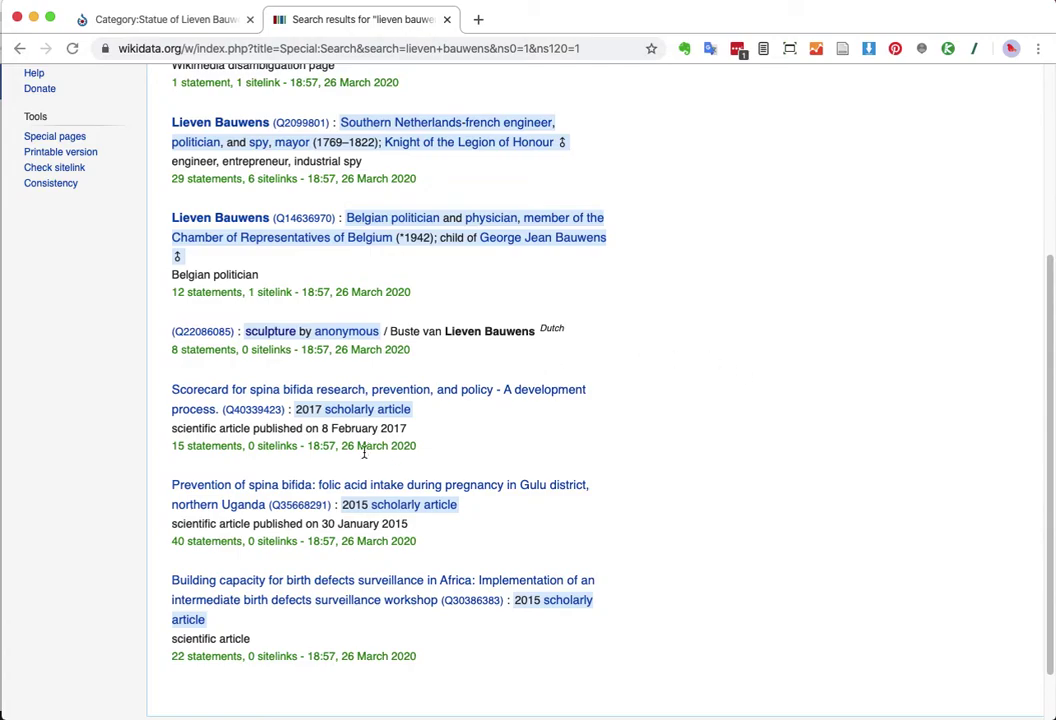
# Open bust item Q22086085 in its own tab and read through its statements and identifiers
pyautogui.keyDown('super'); pyautogui.click(200, 333); pyautogui.keyUp('super')
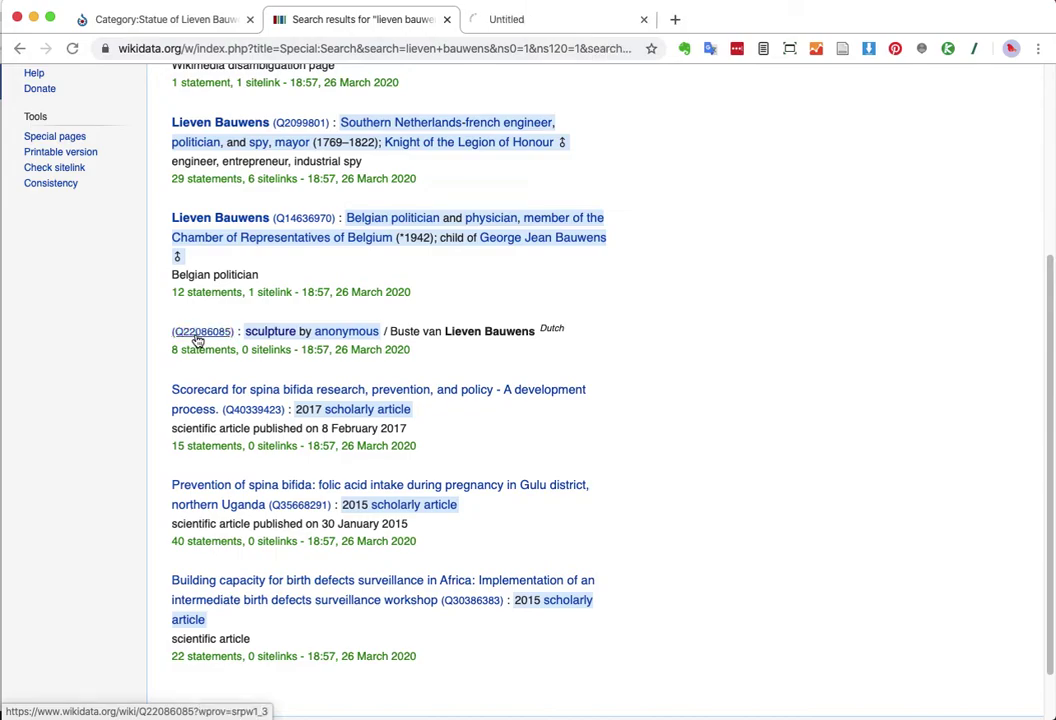
pyautogui.click(545, 20)
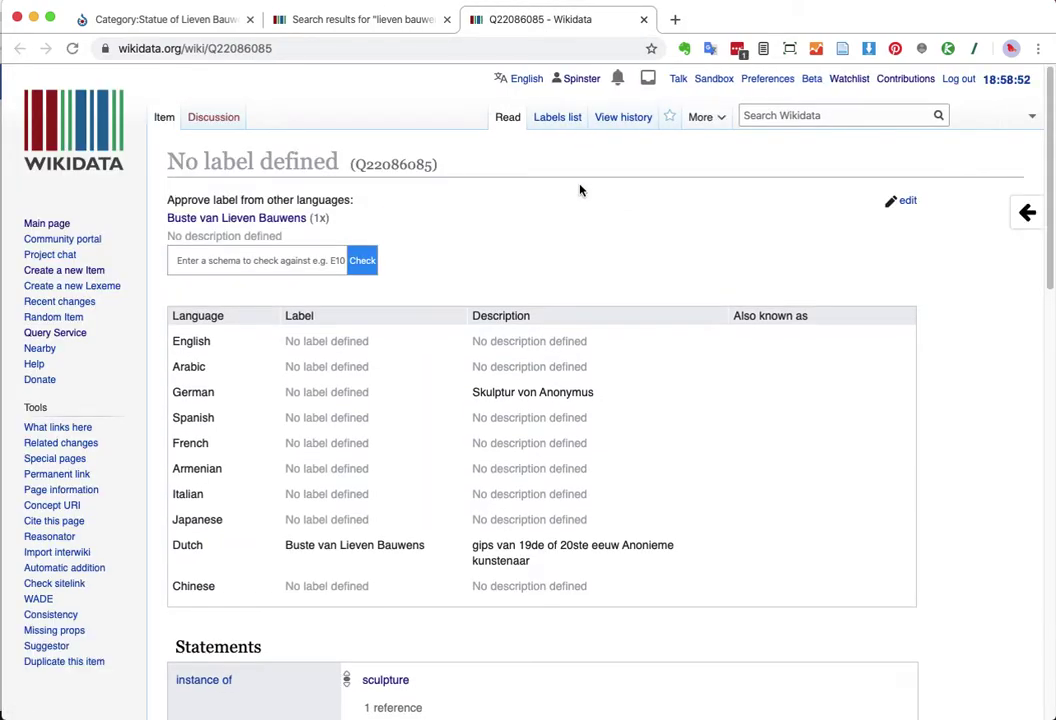
pyautogui.scroll(-2, 580, 190)
pyautogui.scroll(-2, 513, 465)
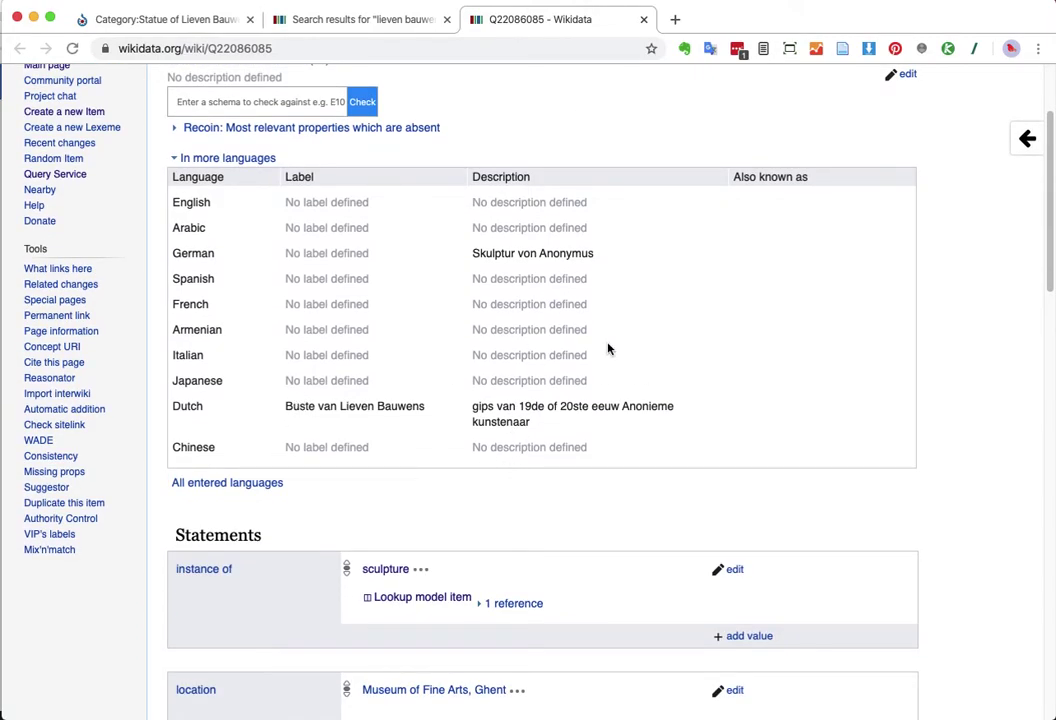
pyautogui.scroll(-1, 608, 347)
pyautogui.scroll(-3, 608, 347)
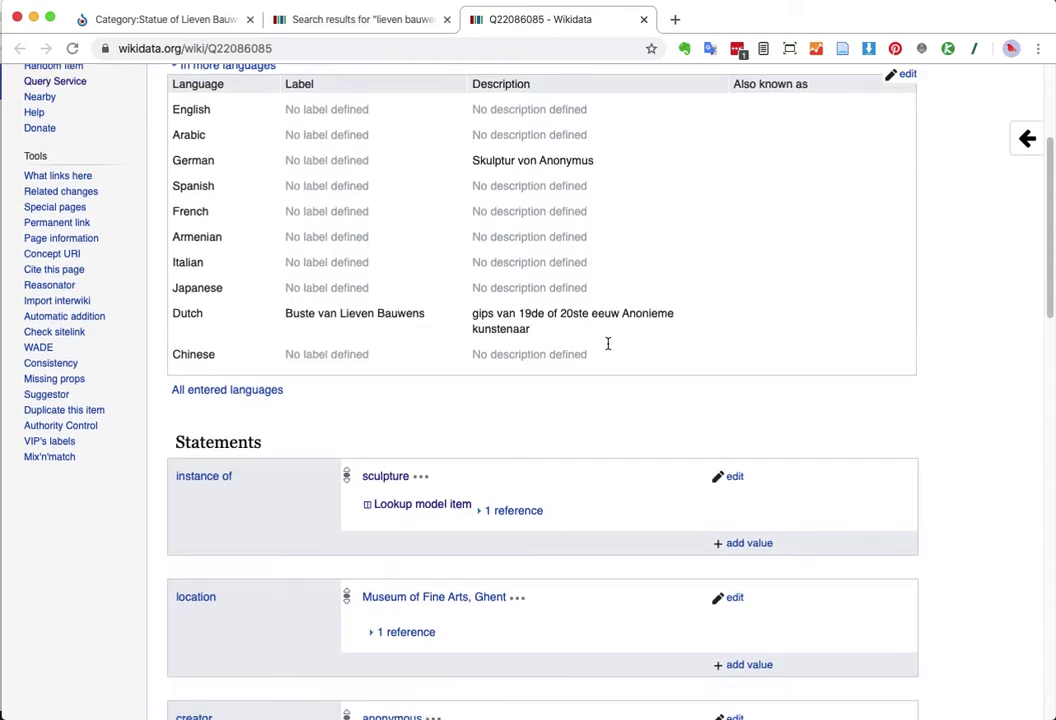
pyautogui.scroll(-4, 608, 348)
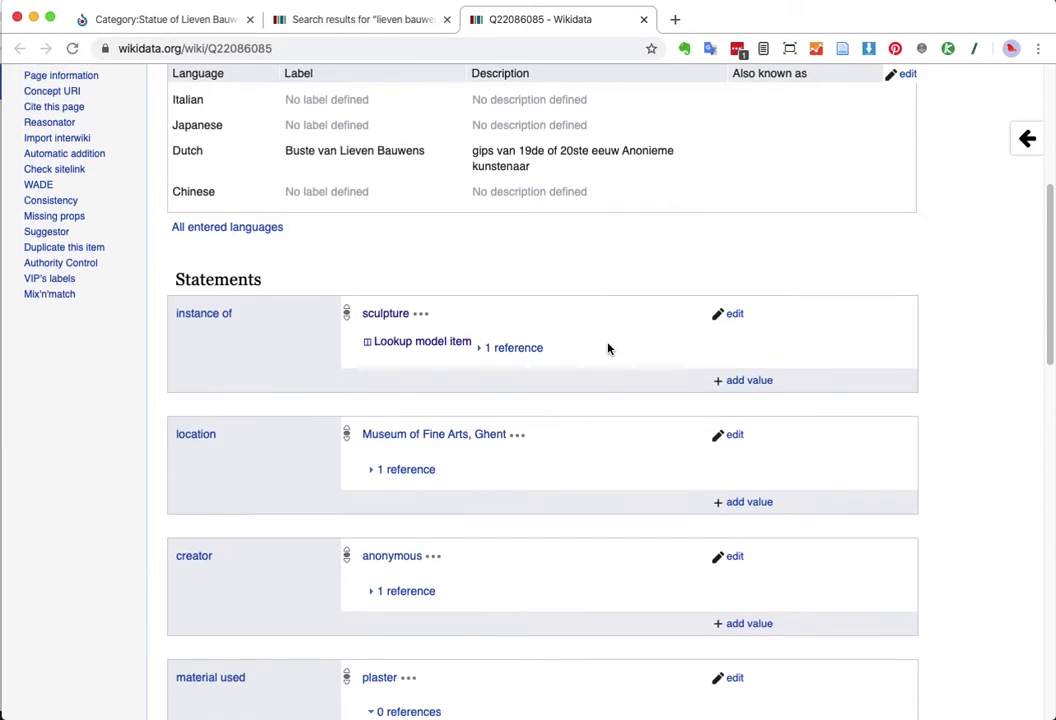
pyautogui.scroll(-1, 608, 348)
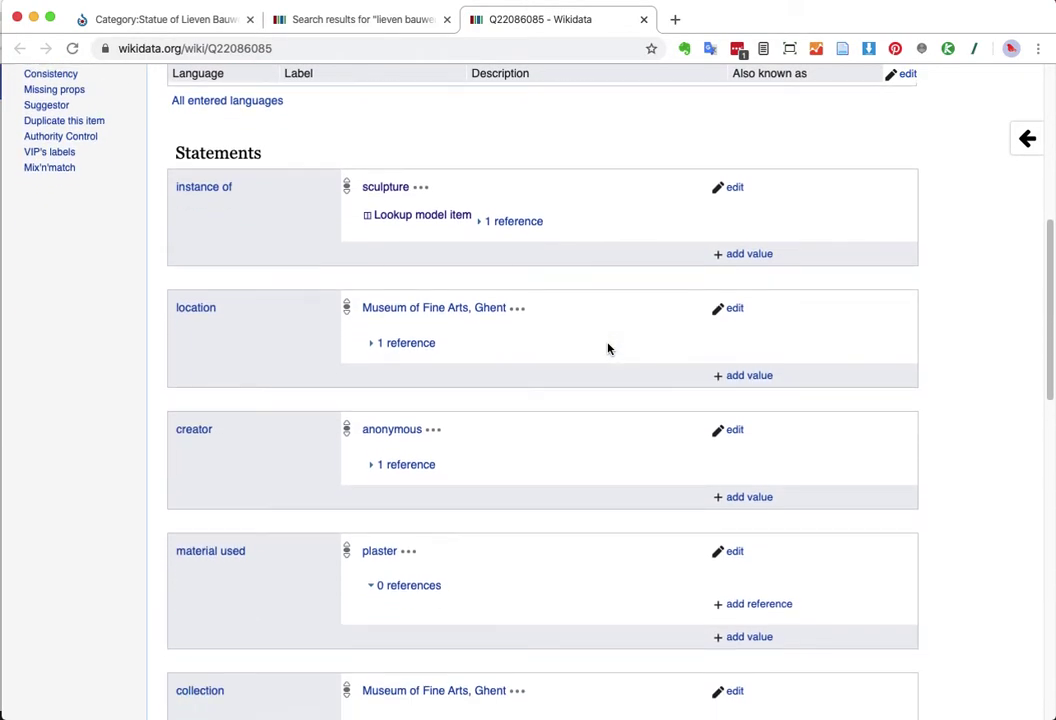
pyautogui.scroll(-2, 571, 311)
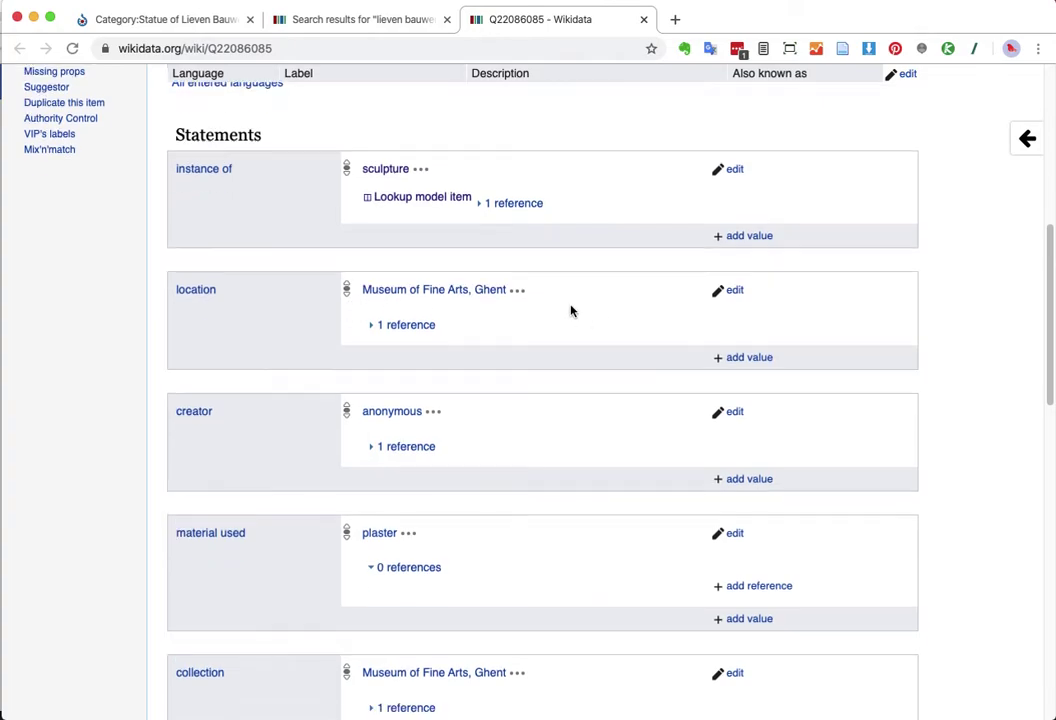
pyautogui.scroll(-3, 571, 311)
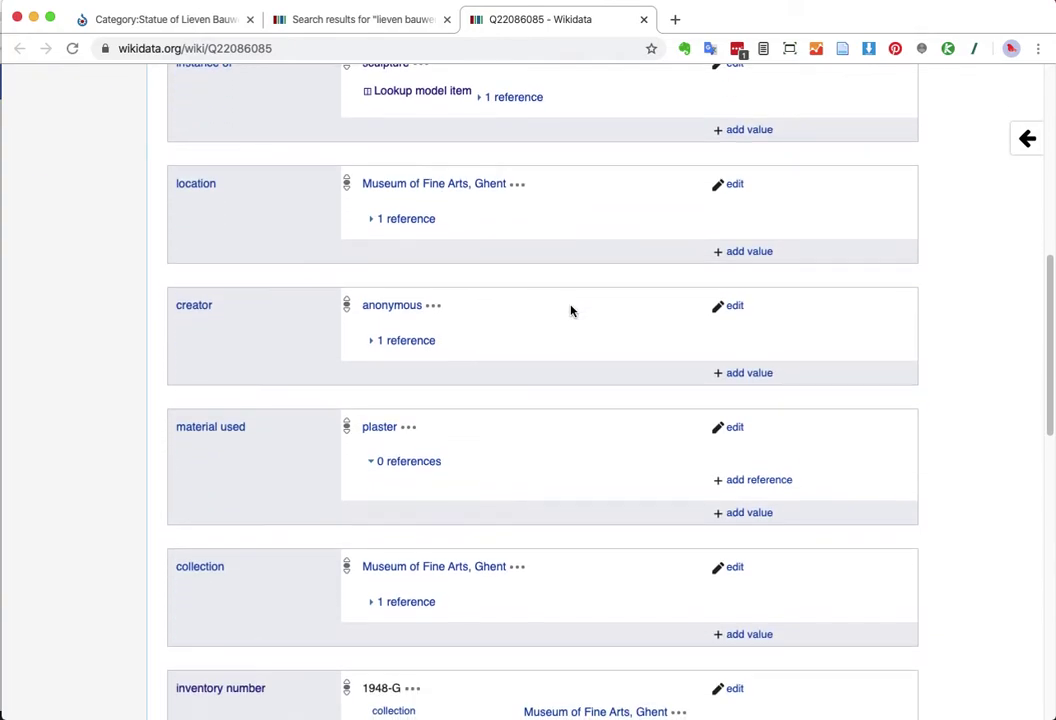
pyautogui.scroll(-7, 571, 311)
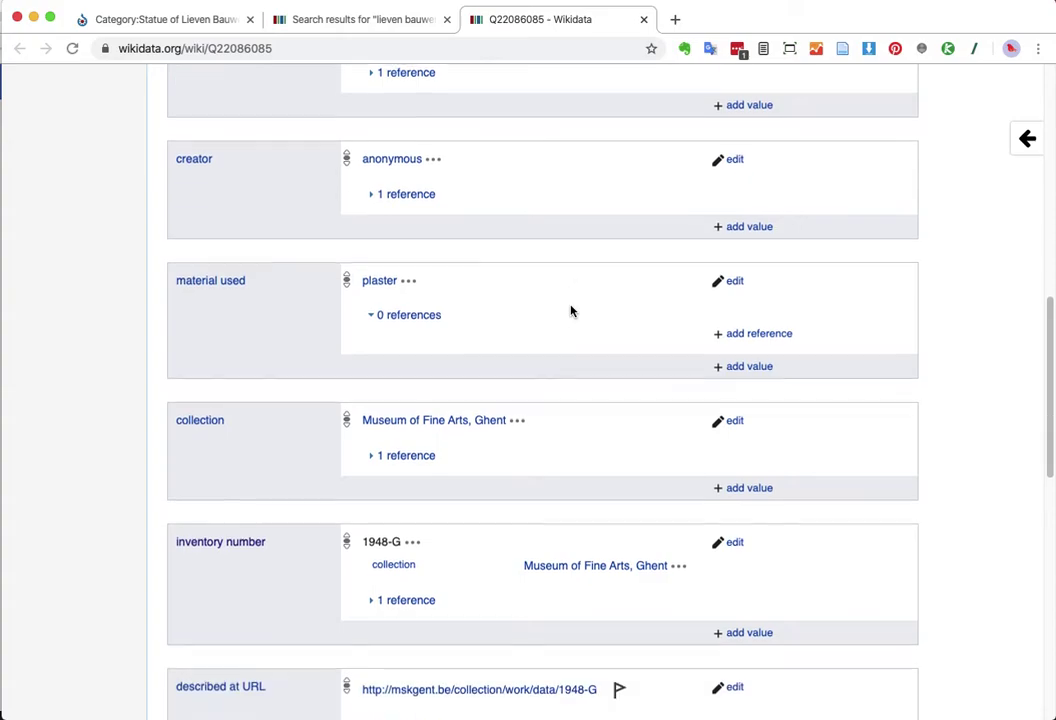
pyautogui.scroll(-6, 571, 311)
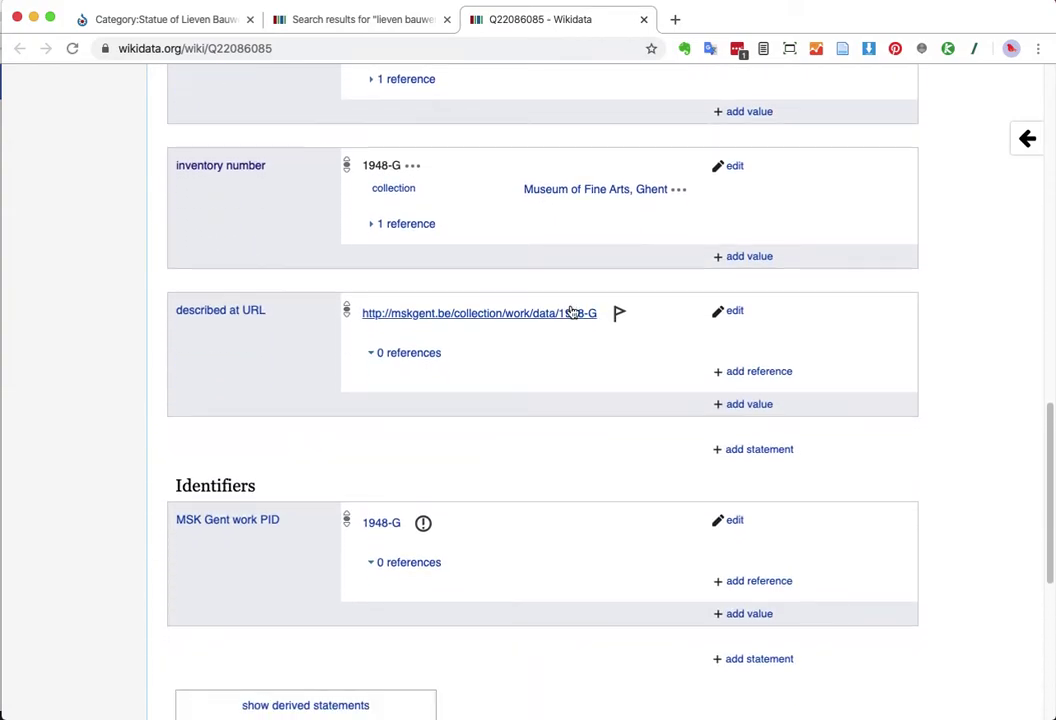
pyautogui.scroll(-4, 571, 311)
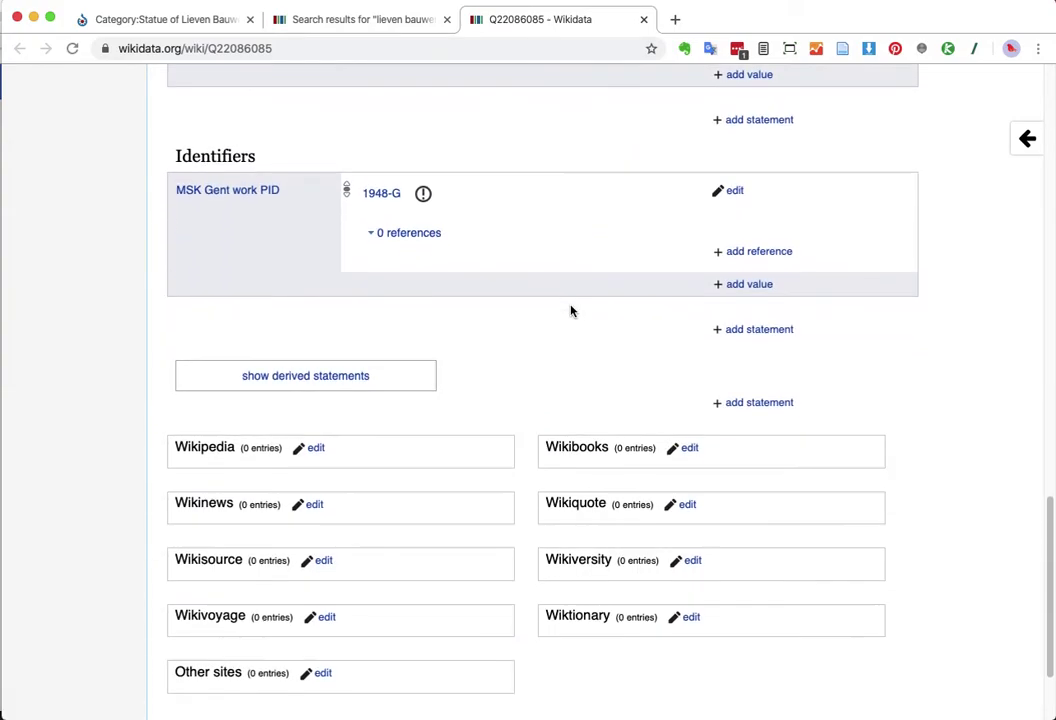
# Close the Q22086085 tab and return to the Commons 'Statue of Lieven Bauwens (Gent)' category
pyautogui.scroll(8, 571, 311)
pyautogui.scroll(20, 571, 311)
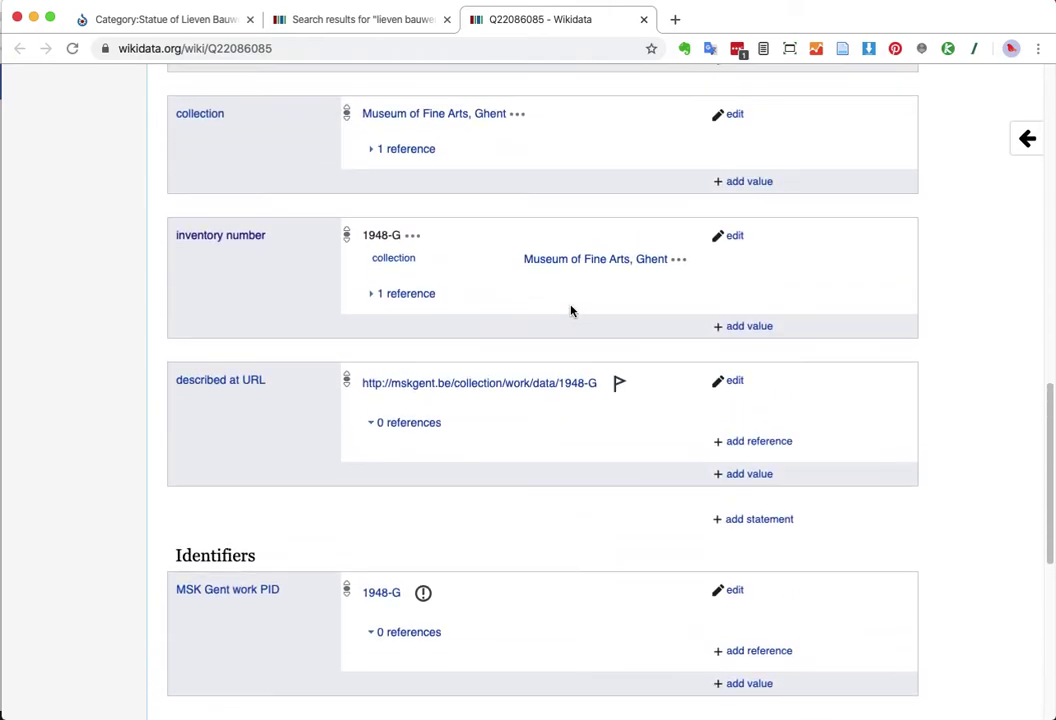
pyautogui.scroll(3, 571, 311)
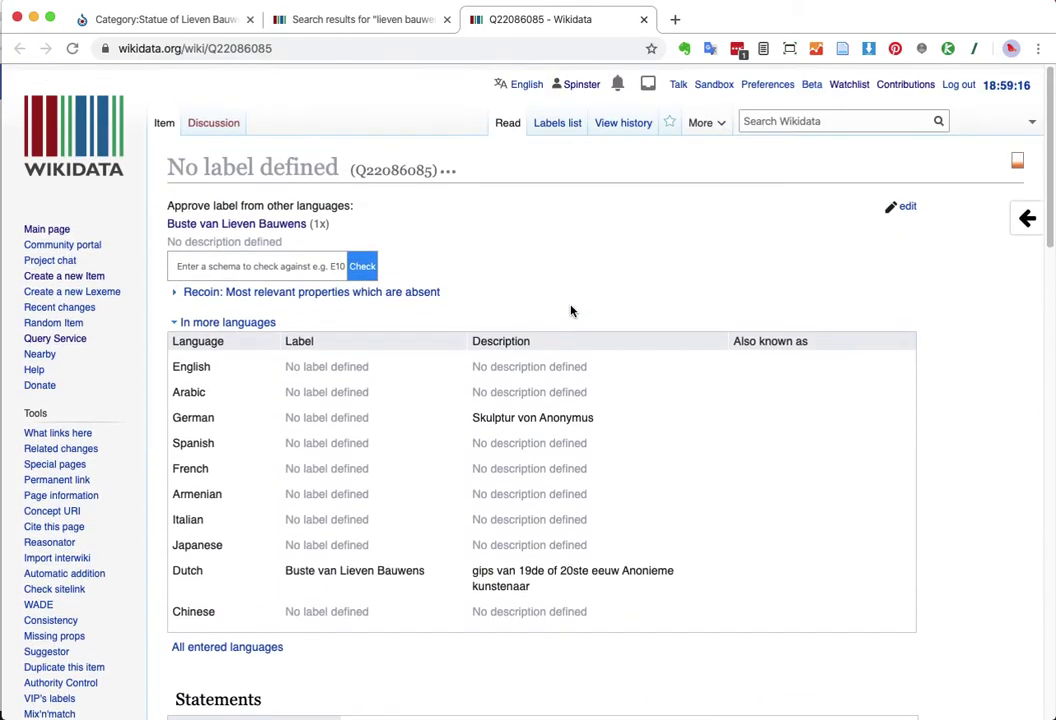
pyautogui.click(644, 21)
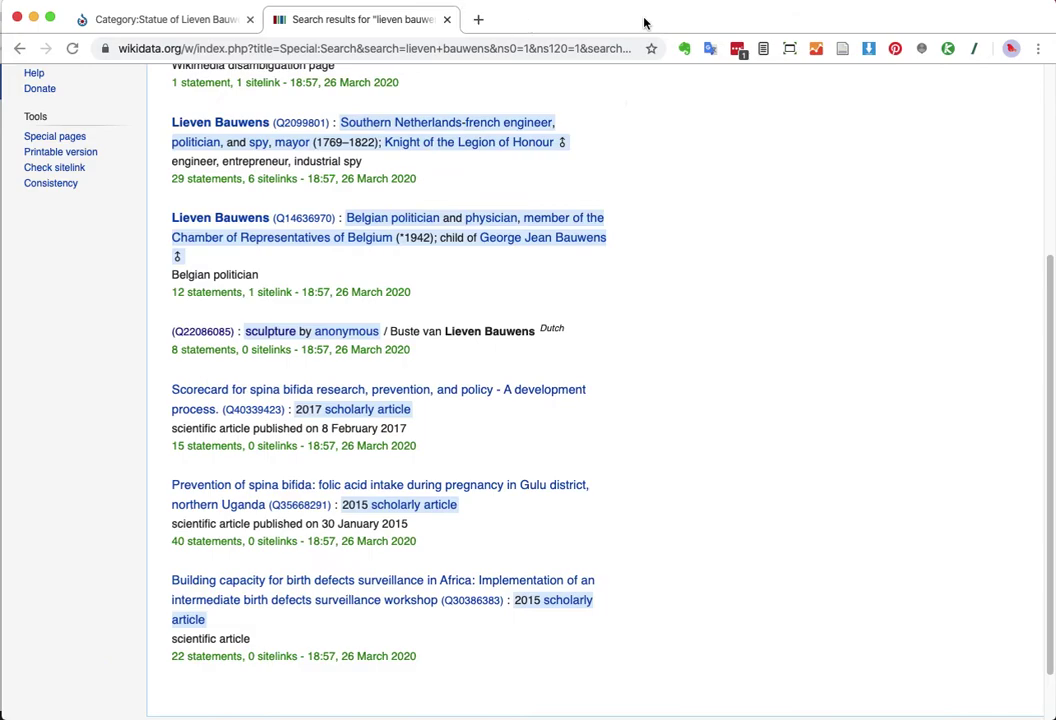
pyautogui.click(165, 18)
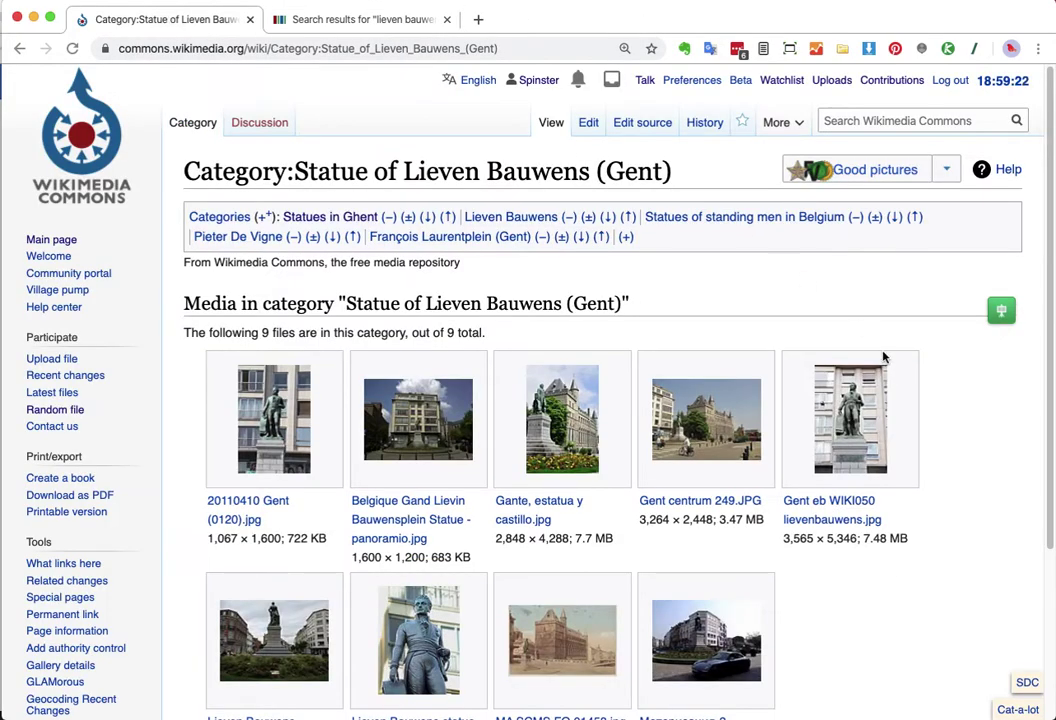